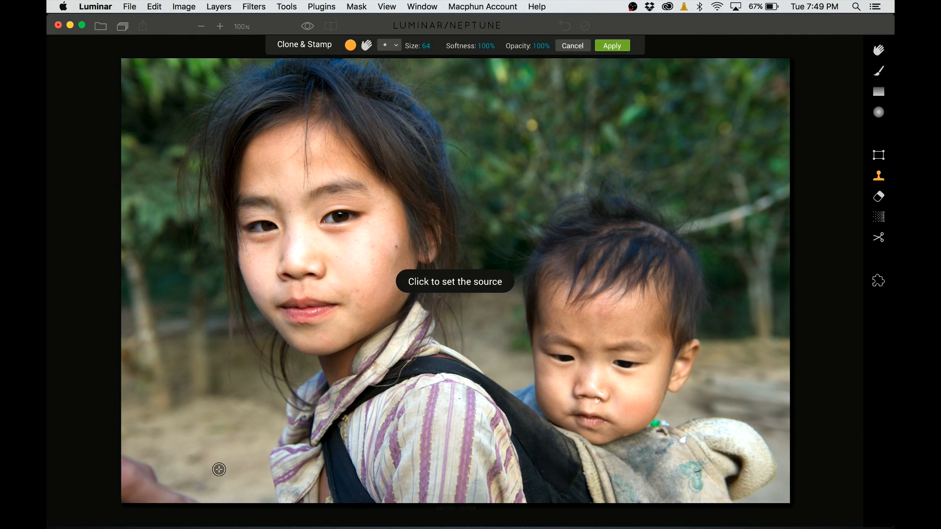
Step: Clone the sandy ground over the hand in the photo's lower-left corner and apply the Clone & Stamp edit
click(229, 467)
mouse_move(166, 493)
mouse_down()
mouse_move(143, 466)
mouse_move(147, 489)
mouse_move(139, 472)
mouse_move(137, 481)
mouse_move(200, 464)
mouse_move(132, 479)
mouse_move(158, 470)
mouse_move(83, 519)
mouse_up()
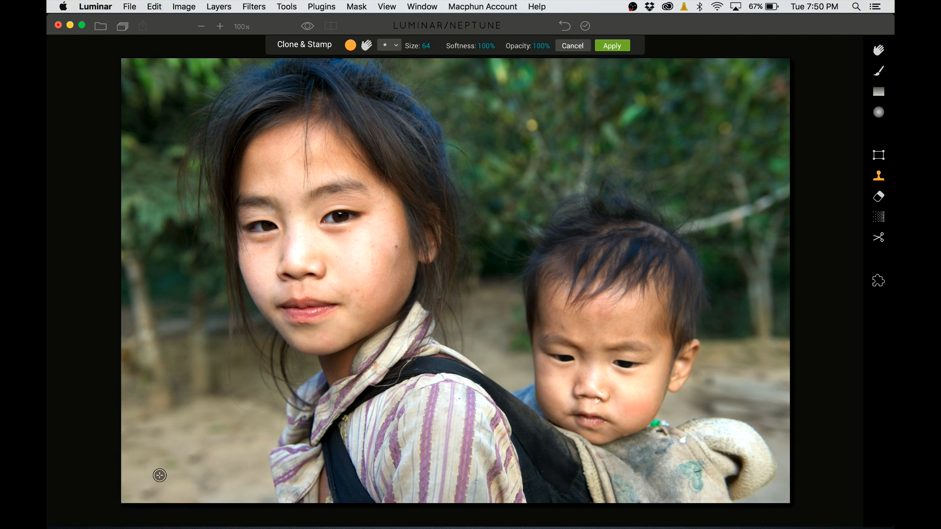
click(585, 27)
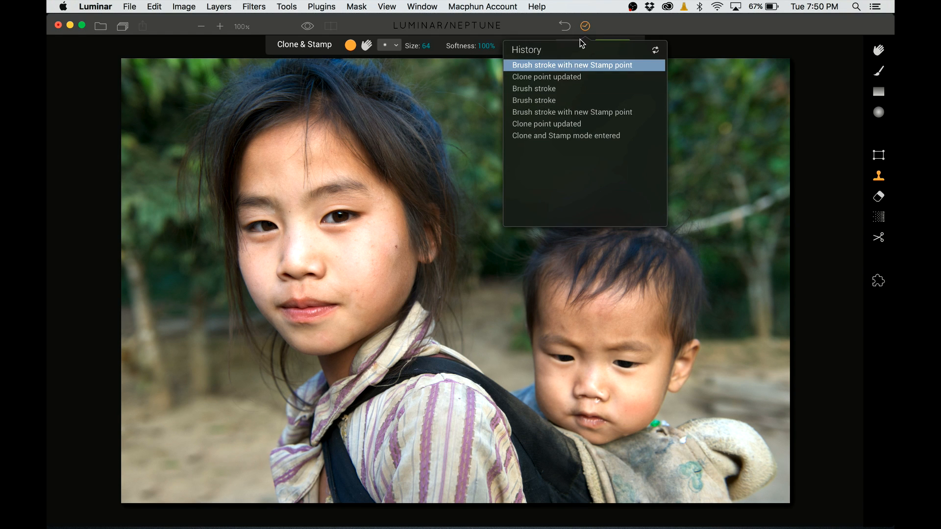
click(585, 26)
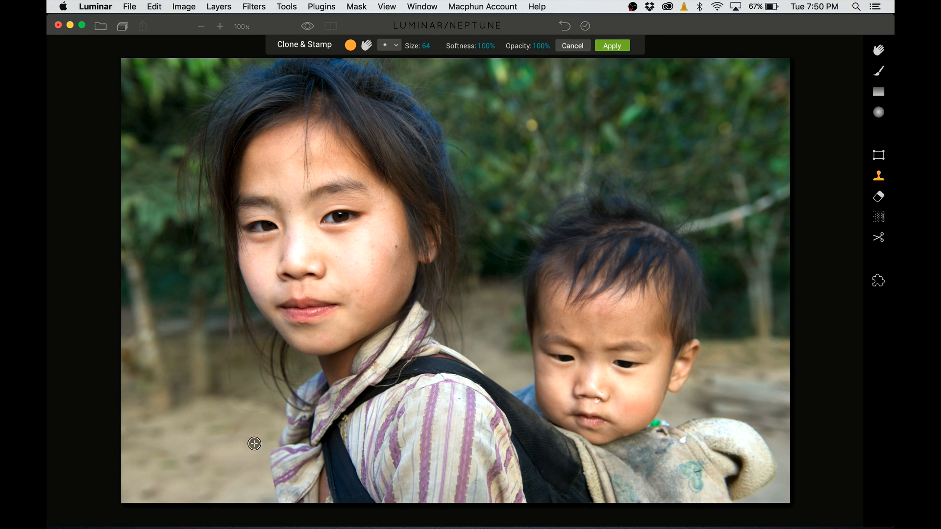
alt+click(188, 487)
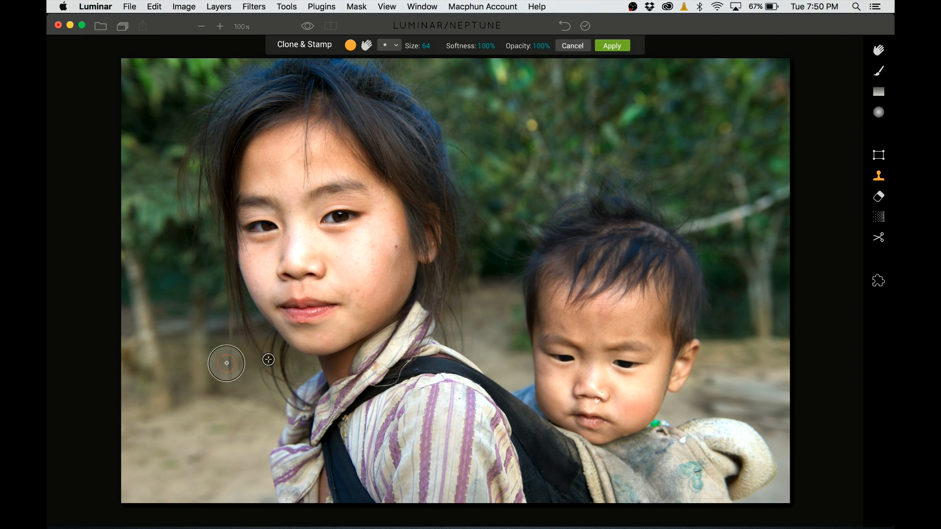
click(612, 45)
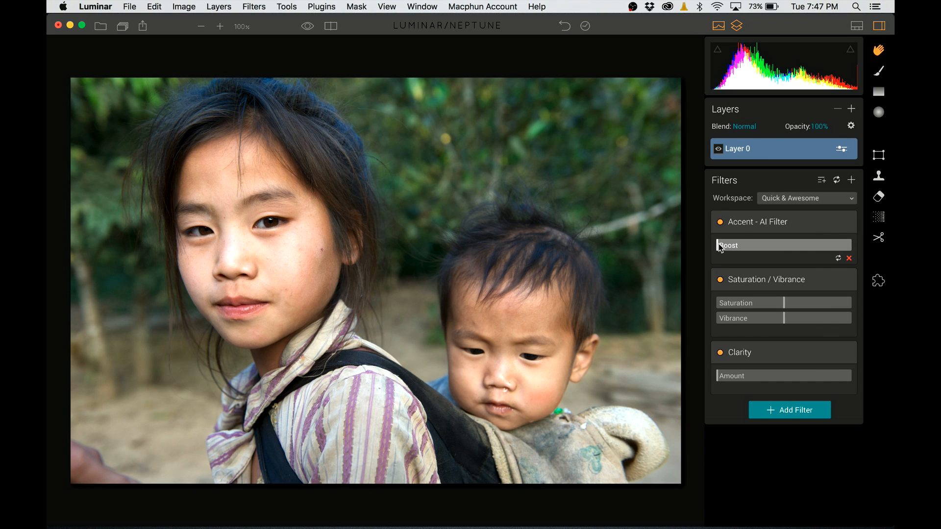
Step: Try the Accent - AI Filter with Boost at 42, together with Saturation at -23 and Vibrance at 17
drag(718, 246, 790, 248)
mouse_move(784, 303)
mouse_down()
mouse_move(756, 303)
mouse_move(829, 319)
mouse_move(791, 319)
mouse_move(768, 302)
mouse_up()
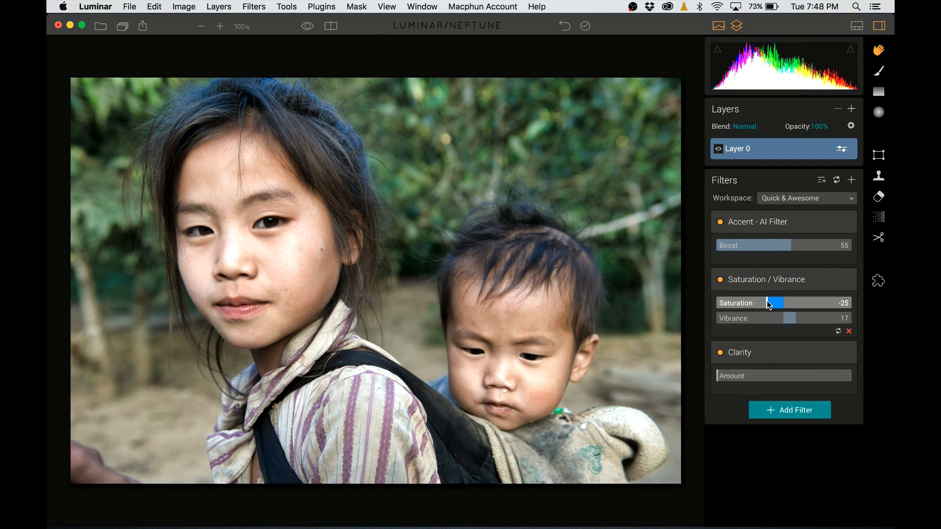
mouse_move(790, 245)
mouse_down()
mouse_move(847, 245)
mouse_move(768, 246)
mouse_move(775, 250)
mouse_up()
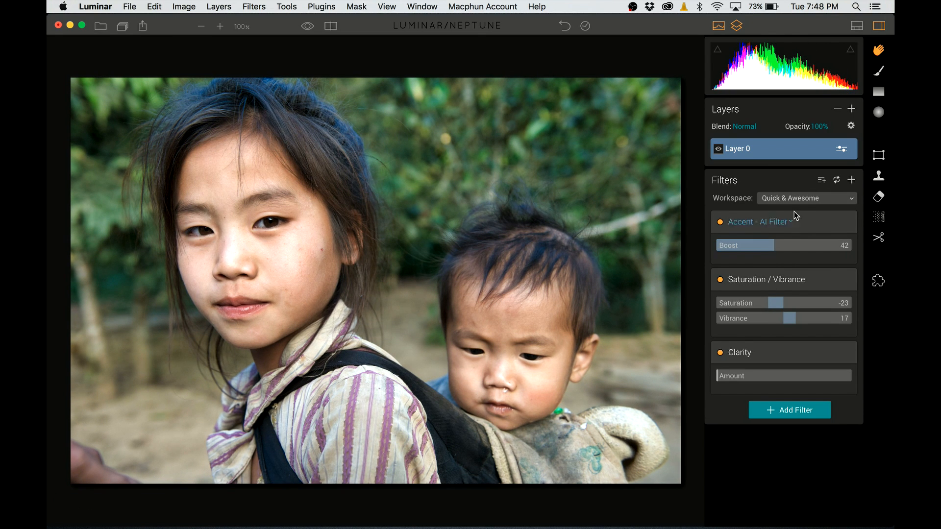
Step: Reset the filter adjustments and switch the filter workspace to Clear
click(838, 181)
click(826, 198)
click(768, 214)
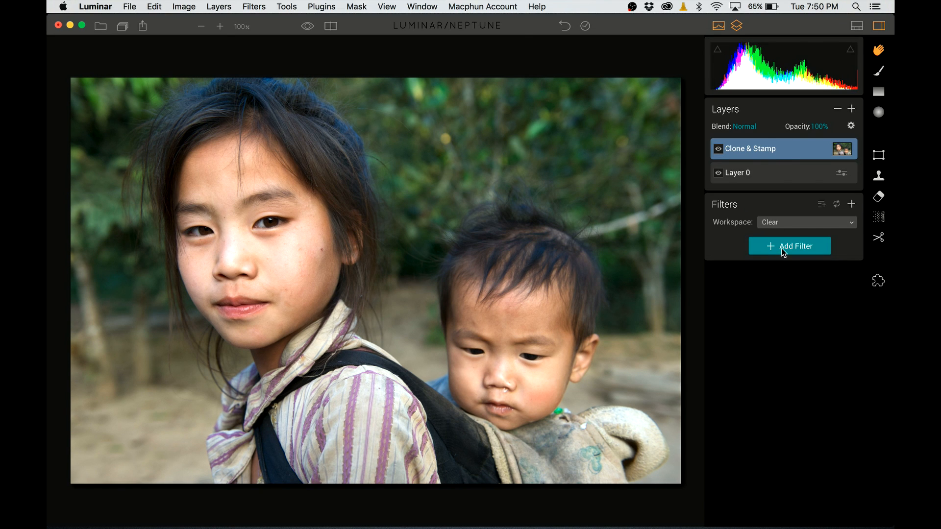
Step: Add a Tone filter to the Clone & Stamp layer
click(783, 249)
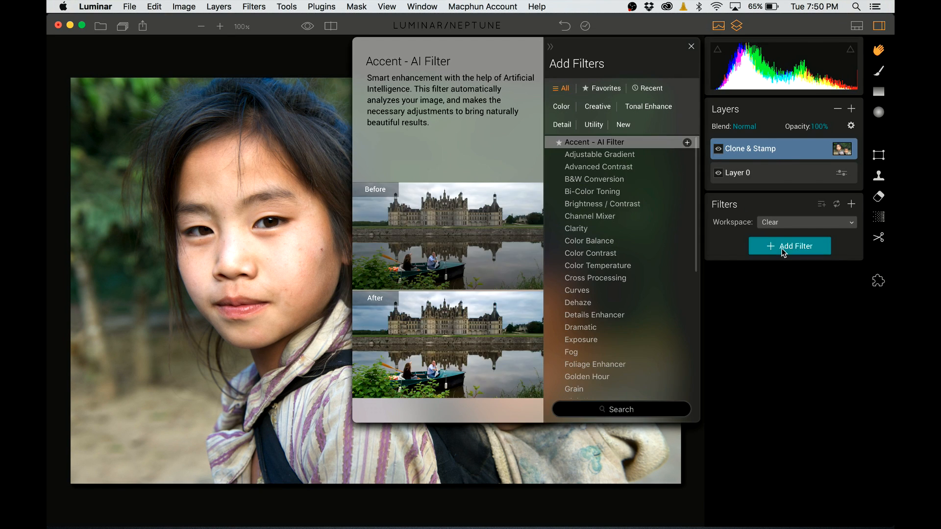
click(616, 410)
text(tone)
click(588, 241)
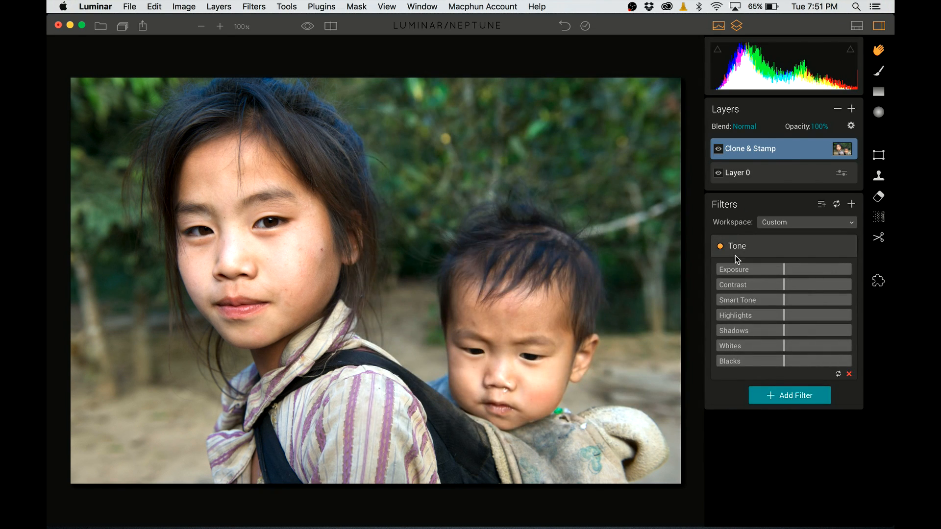
Step: In the Tone filter, set Exposure to -0.07, Contrast to 24, Highlights to -55 and Shadows to 45
click(764, 269)
drag(781, 315, 746, 315)
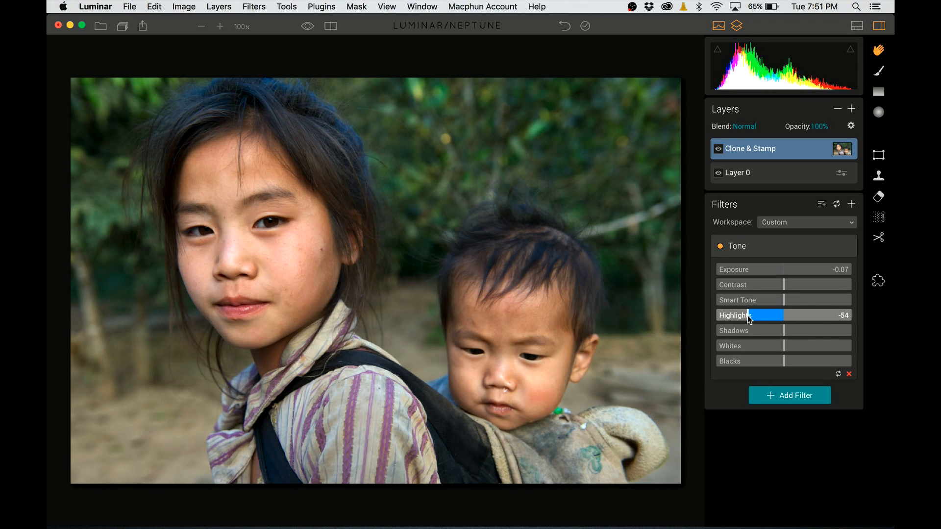
drag(784, 284, 807, 286)
drag(784, 330, 814, 329)
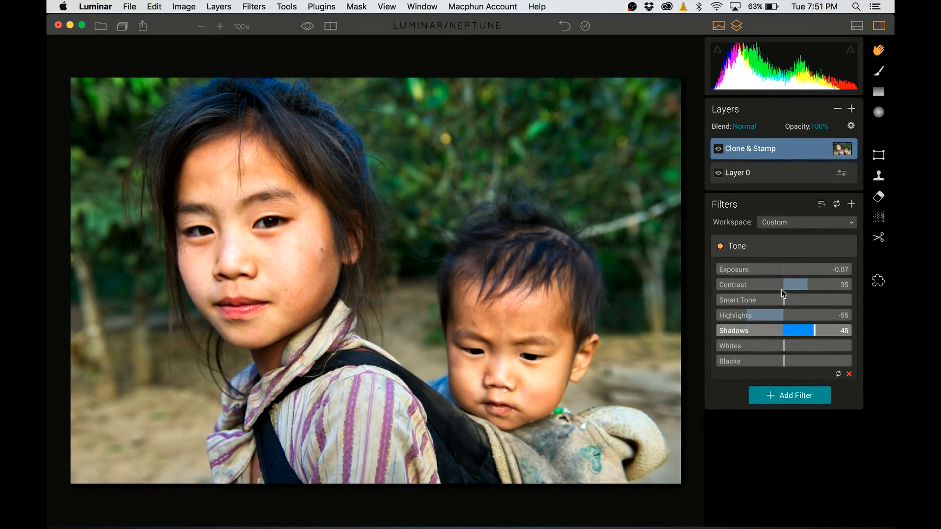
drag(807, 285, 800, 281)
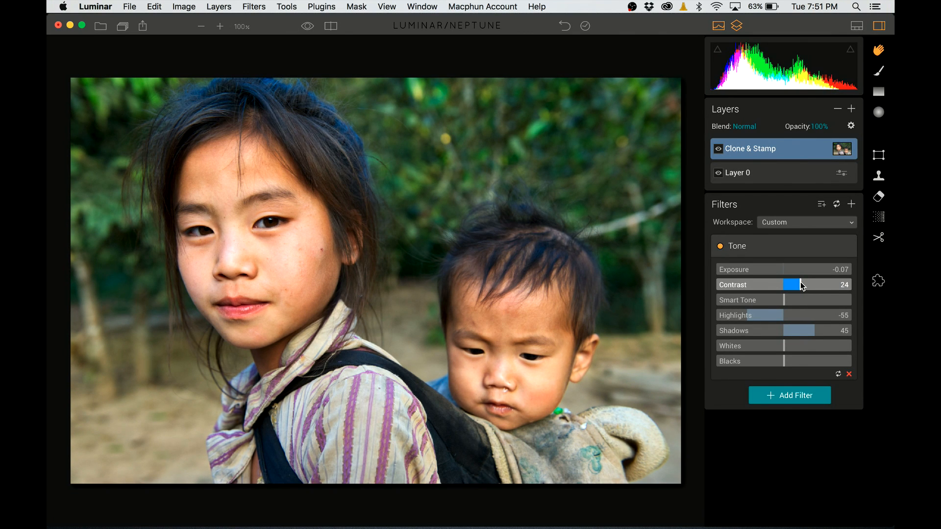
Step: Add a Color Temperature filter to the Clone & Stamp layer
click(787, 395)
double_click(591, 407)
text(tem)
click(602, 142)
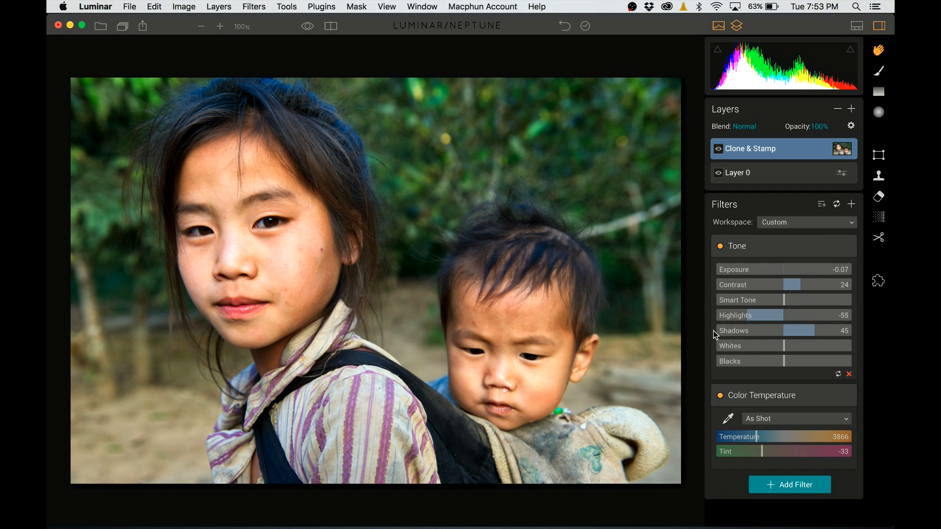
Step: Set the color temperature to 3996 and Tint to -29, and lower the Tone filter's Highlights to -86
click(757, 434)
drag(747, 315, 725, 315)
click(763, 450)
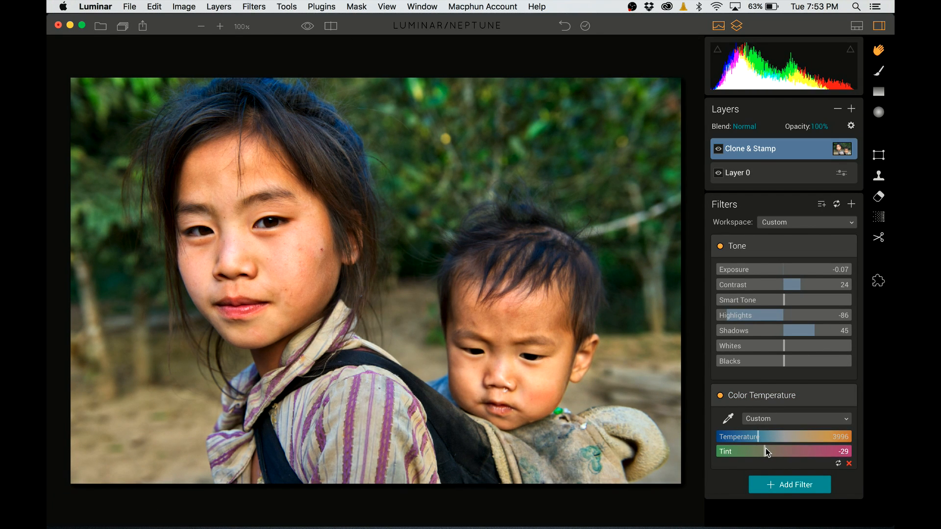
click(766, 448)
Step: Add an HSL filter to the Clone & Stamp layer
click(773, 485)
text(hsl)
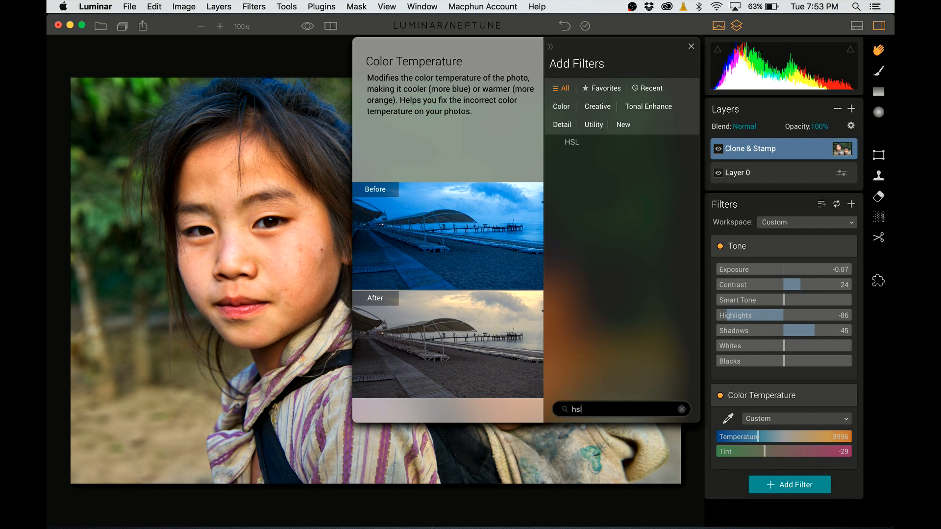
click(588, 142)
Step: Lower the HSL saturation of Orange to -18, Yellow to -34, Green to -80, Aqua to -68 and Blue to -44
drag(784, 418, 760, 403)
click(768, 447)
click(729, 419)
click(738, 432)
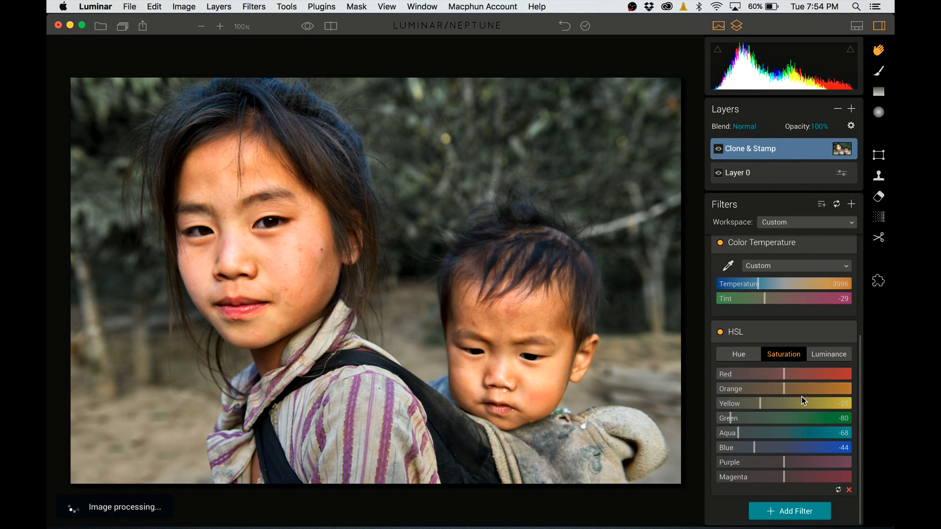
click(774, 388)
click(760, 403)
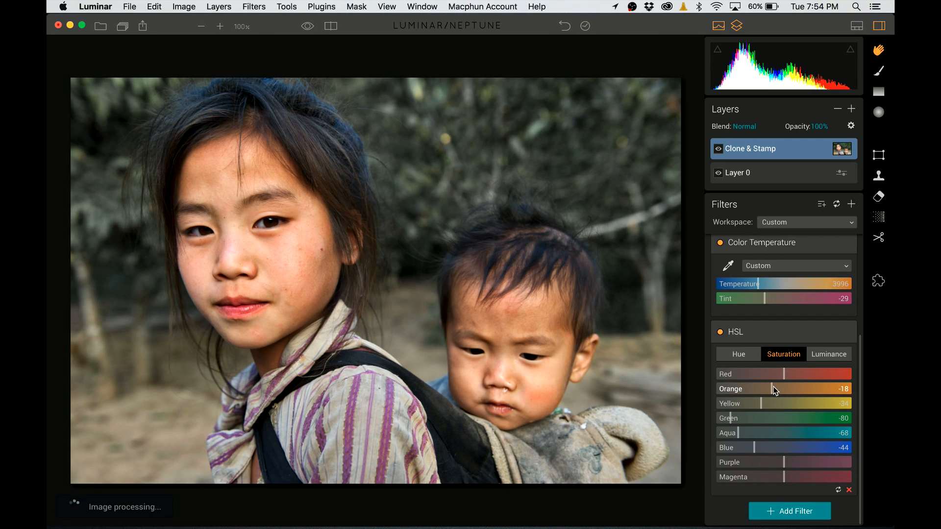
Step: Adjust HSL luminance: raise Green to 55, Aqua to 27 and Yellow to about 50, slightly lower Orange, and set Red to -4
click(829, 353)
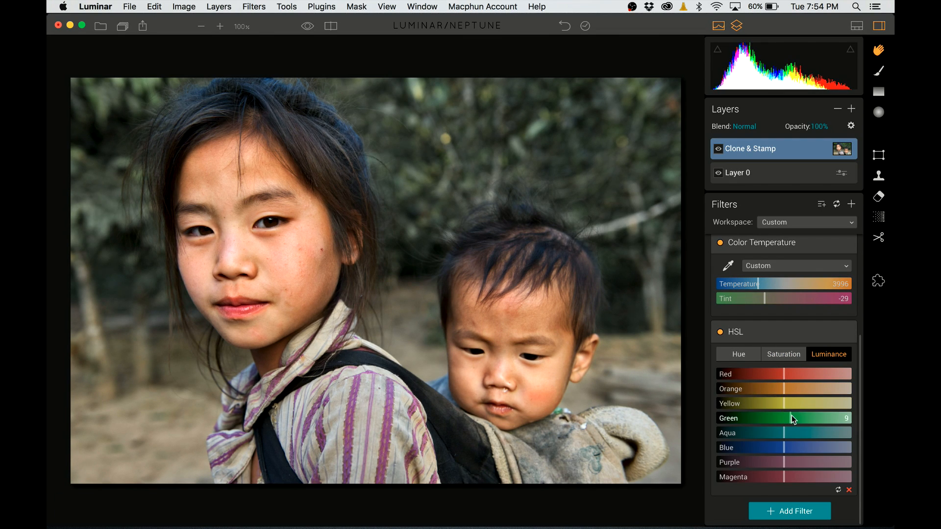
mouse_move(792, 416)
mouse_down()
mouse_move(835, 419)
mouse_move(821, 415)
mouse_move(802, 427)
mouse_up()
click(786, 430)
drag(785, 399, 781, 371)
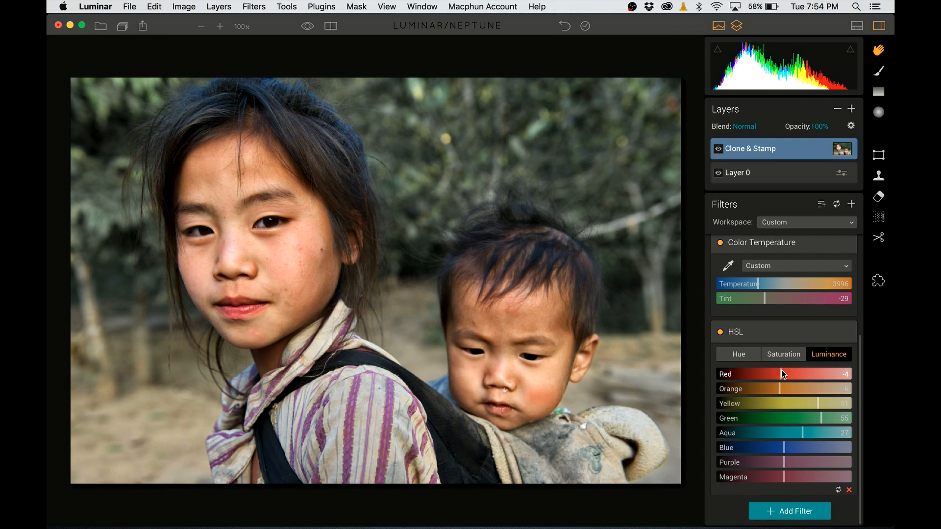
Step: Reduce the HSL saturation of Red to -34 and Magenta to -16
click(783, 354)
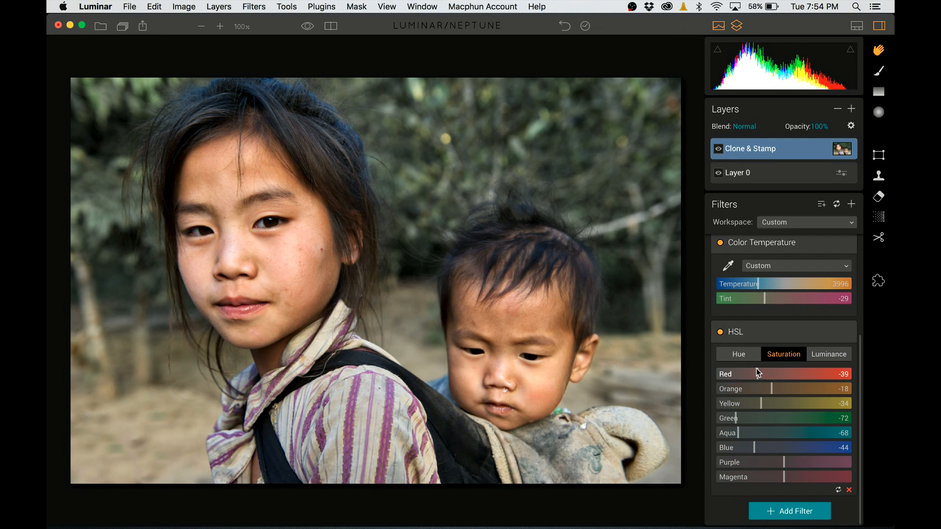
drag(783, 476, 772, 475)
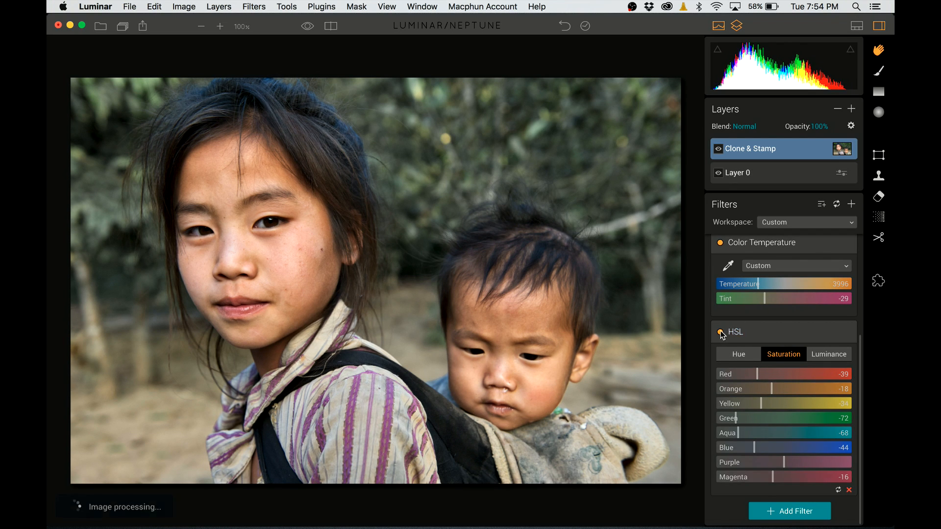
click(762, 373)
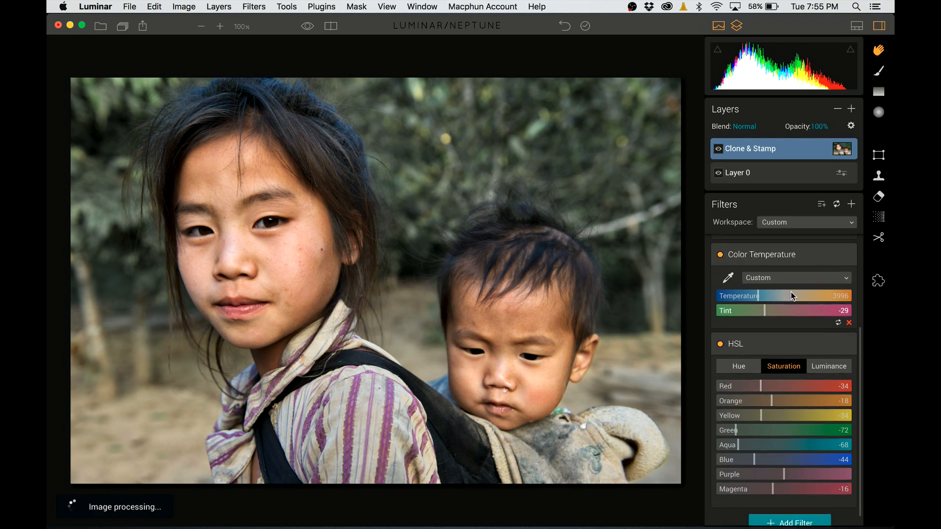
Step: Refine the Tone filter with Exposure at -0.41, Contrast at 31 and Shadows at 68
scroll(792, 296, up, 3)
drag(806, 331, 829, 330)
drag(801, 284, 805, 283)
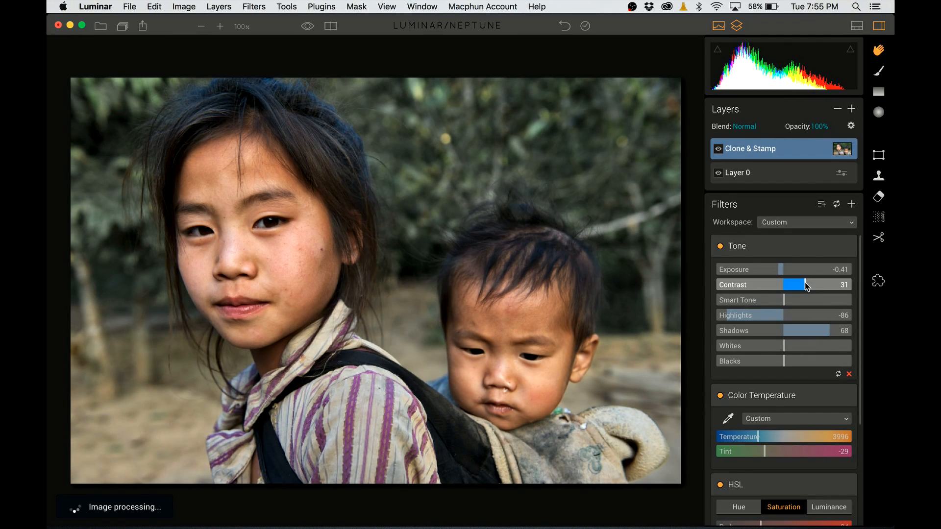
Step: Compare the edited photo with the original image
click(307, 26)
click(307, 26)
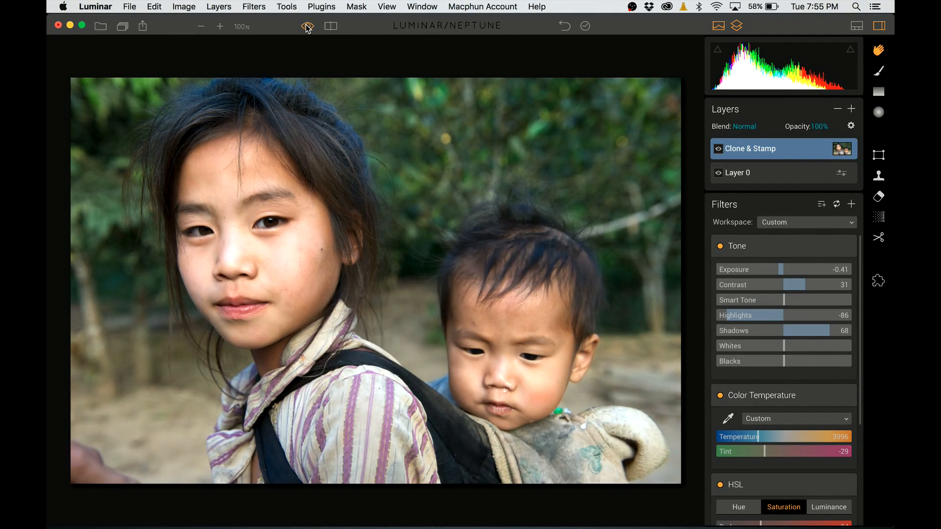
click(307, 26)
Step: Add a new adjustment layer above Clone & Stamp and rename it "eyes"
click(163, 200)
drag(163, 199, 347, 269)
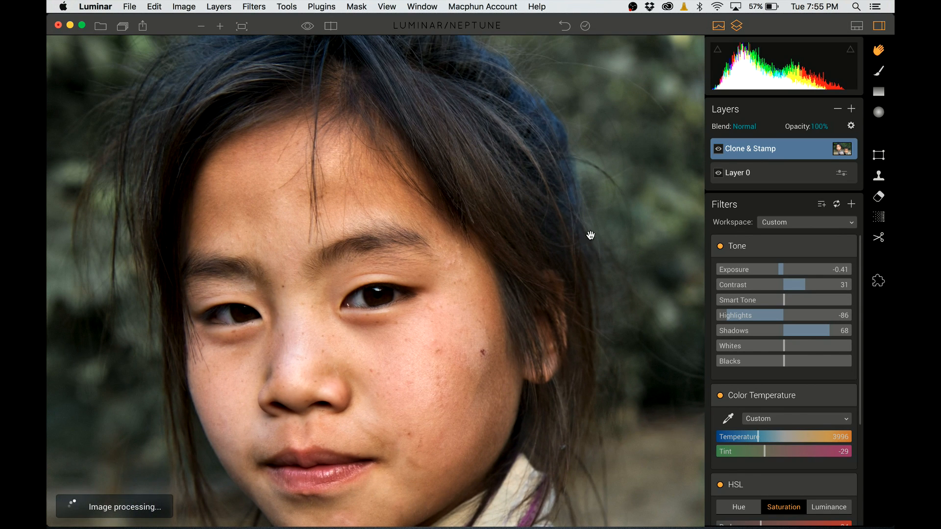
click(853, 112)
right_click(749, 149)
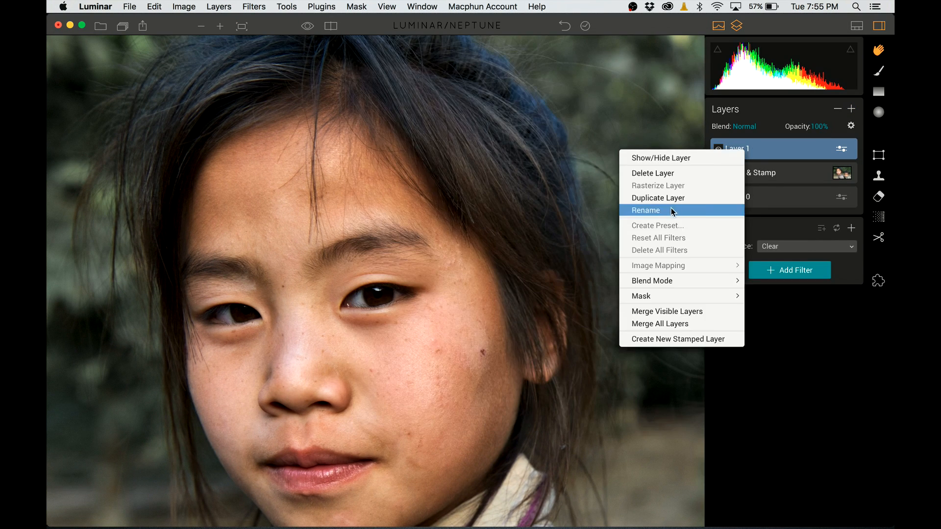
click(672, 212)
text(eyes)
Step: Add an Exposure filter to the eyes layer and set Exposure to 1.94
click(789, 270)
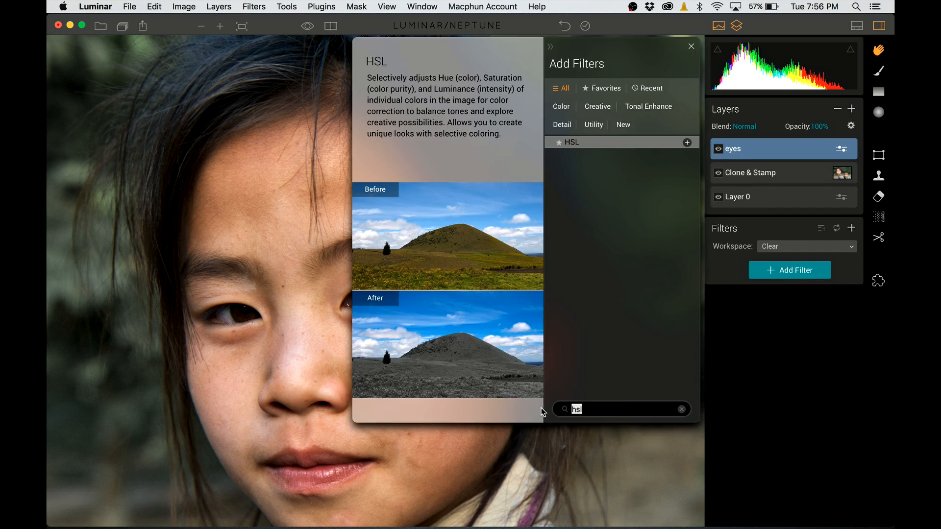
text(exp)
click(594, 153)
drag(783, 293, 809, 293)
Step: Brush the eyes layer's mask over both of the girl's irises at 50% opacity, adjusting the brush size to fit
key(b)
drag(372, 299, 377, 295)
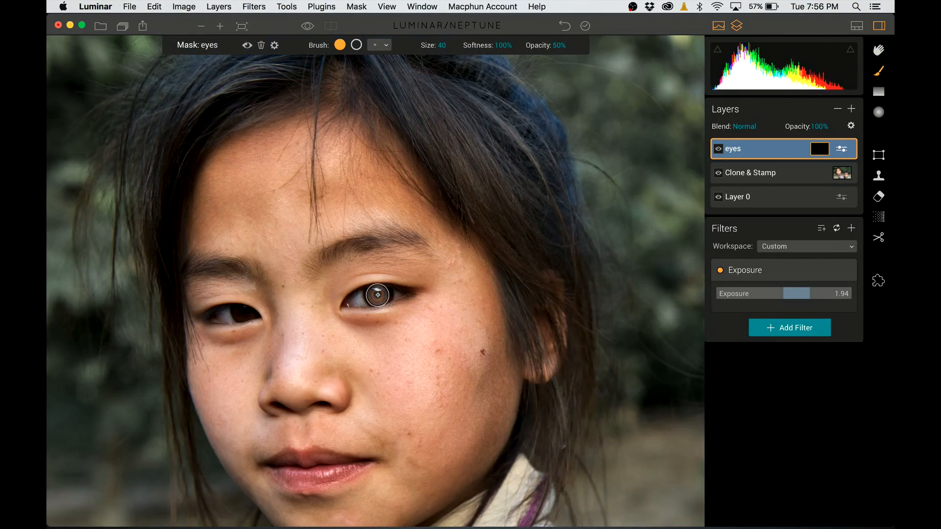
key(super+equal)
scroll(241, 312, left, 5)
key(bracketright)
key(bracketright)
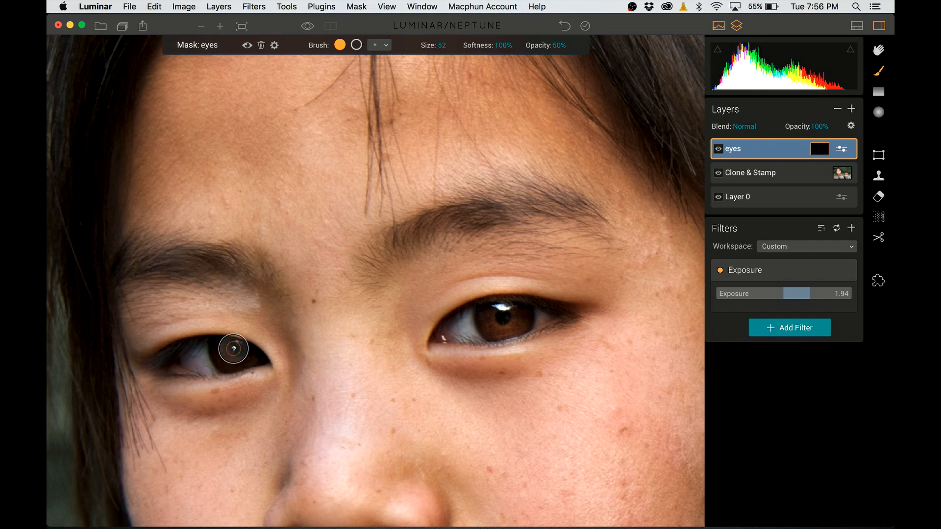
drag(231, 357, 235, 353)
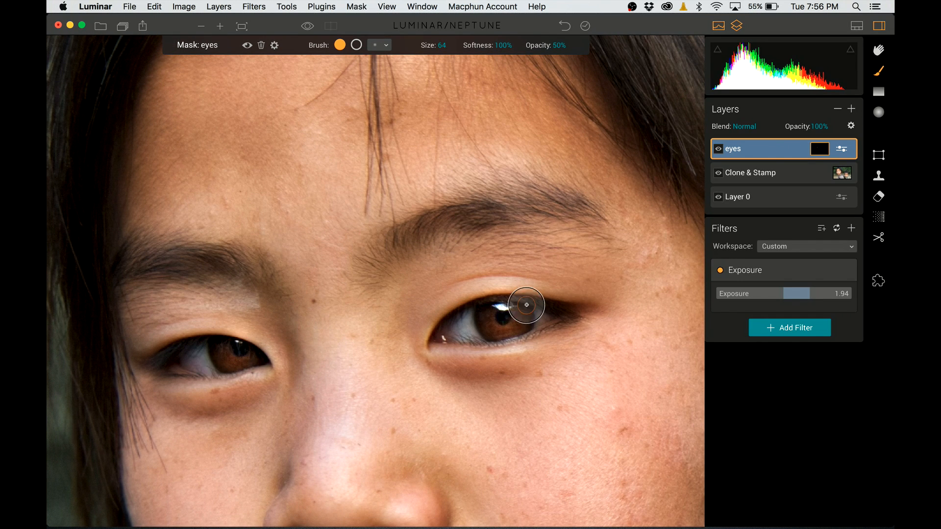
key(bracketleft)
key(bracketleft)
key(bracketleft)
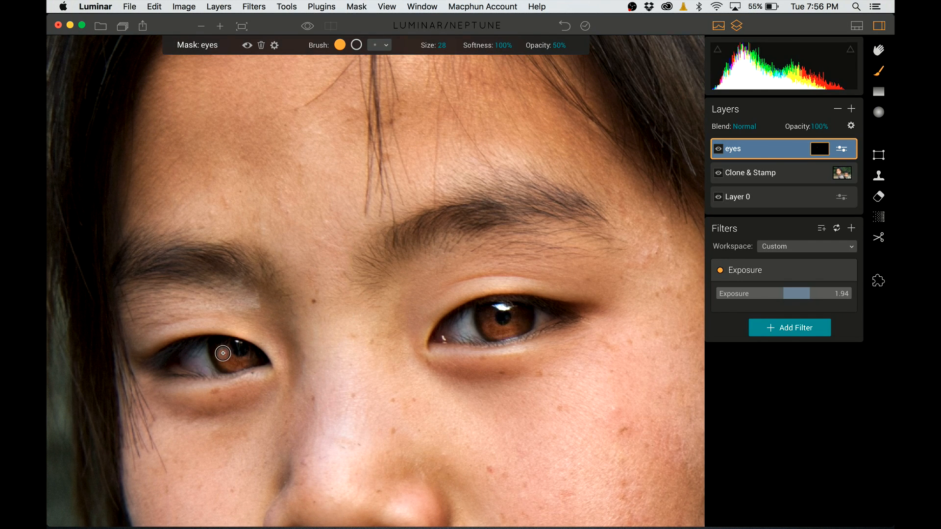
Step: Lower the eyes layer's Exposure to 0.89, toggling the layer's visibility to compare the effect
key(super+0)
click(803, 293)
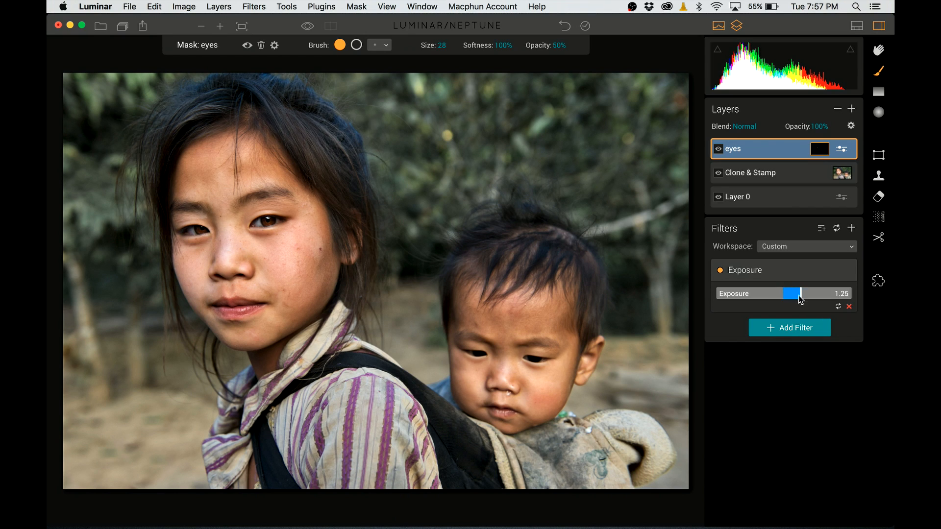
click(801, 294)
key(super+1)
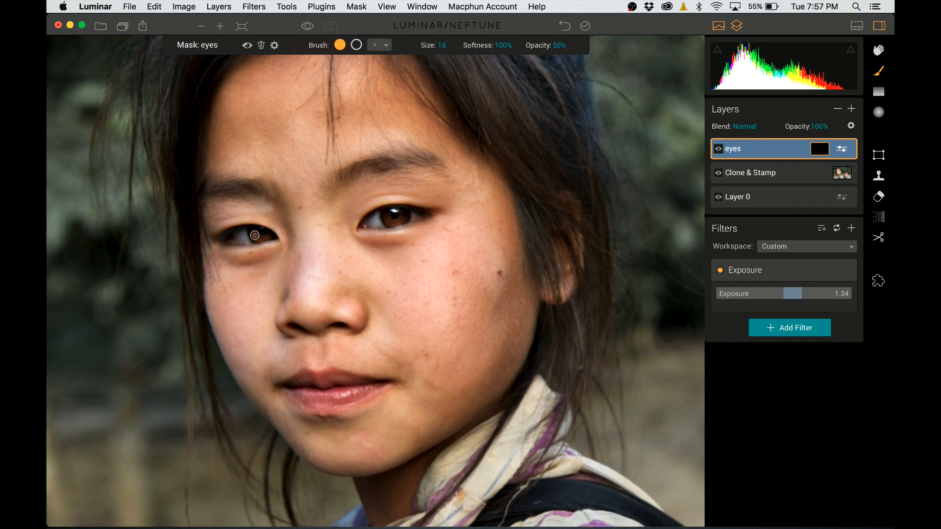
click(718, 148)
click(797, 293)
key(super+0)
Step: Select the Clone & Stamp layer and adjust its Tone filter's Exposure to 0.00
click(774, 175)
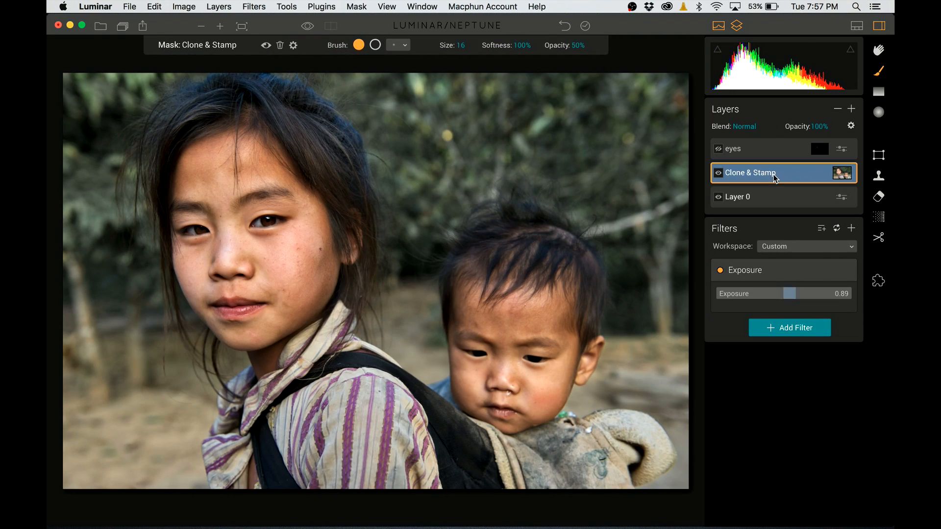
drag(781, 296, 782, 295)
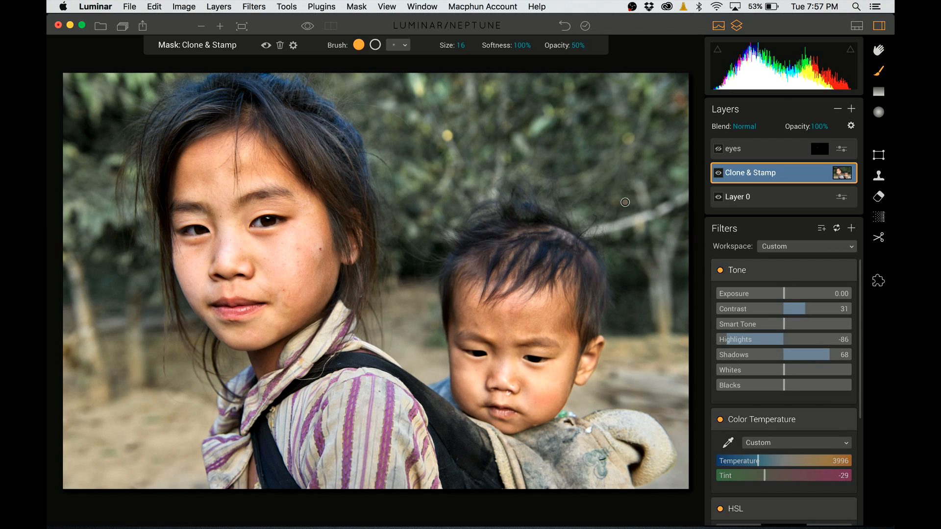
Step: Add a new adjustment layer above eyes with an Exposure filter set to 0.28
click(812, 144)
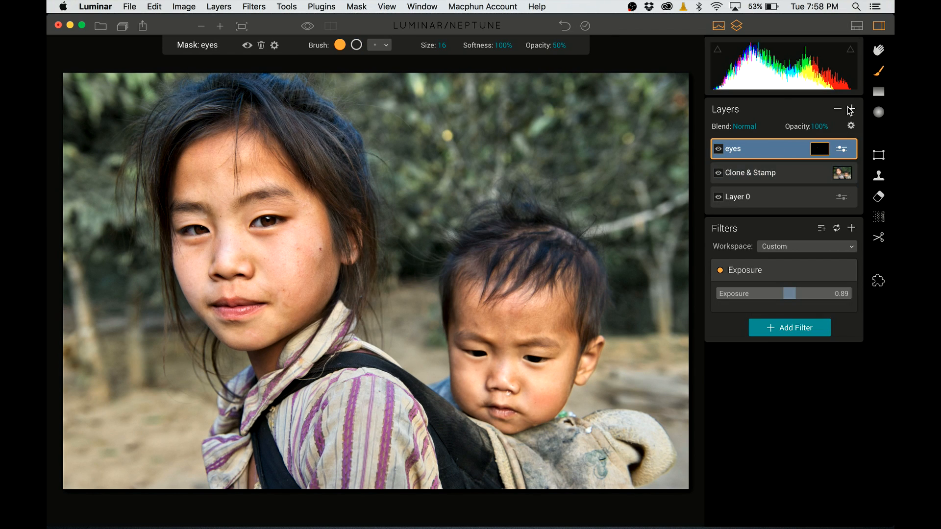
click(850, 110)
click(831, 130)
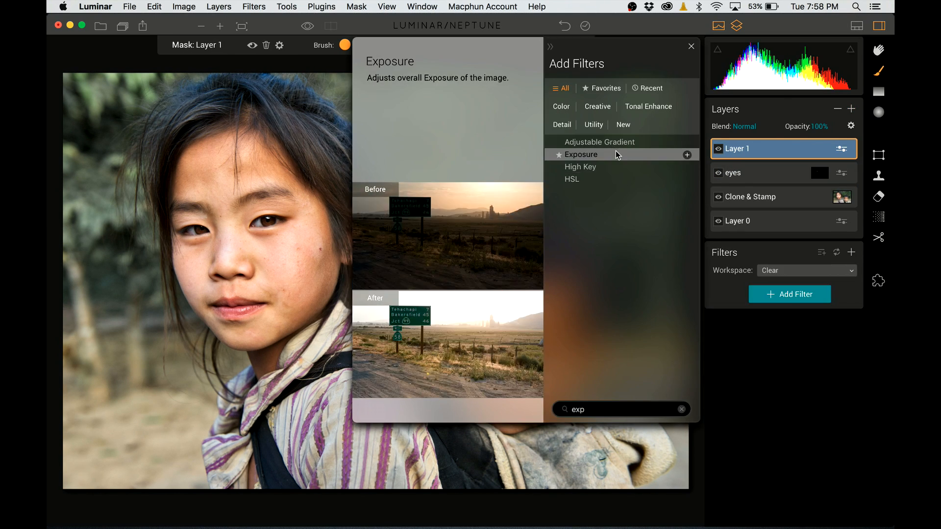
click(615, 153)
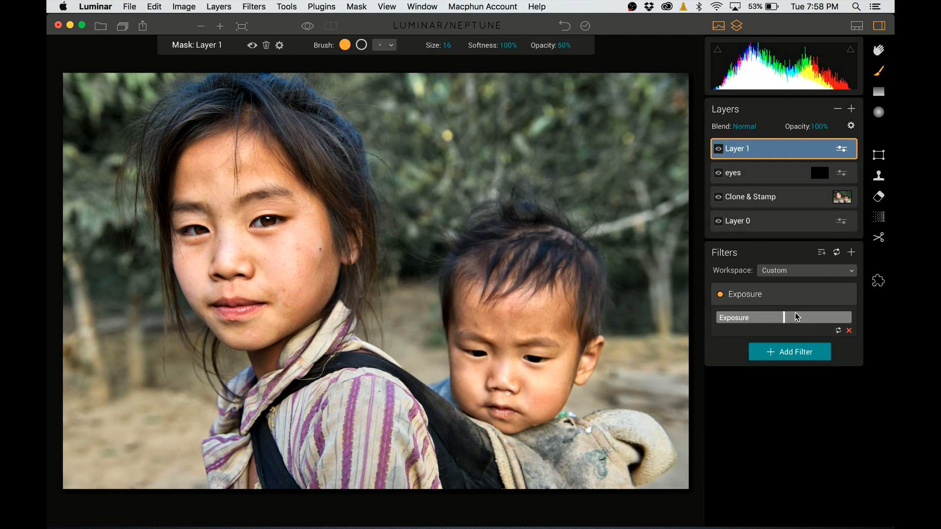
drag(795, 316, 786, 317)
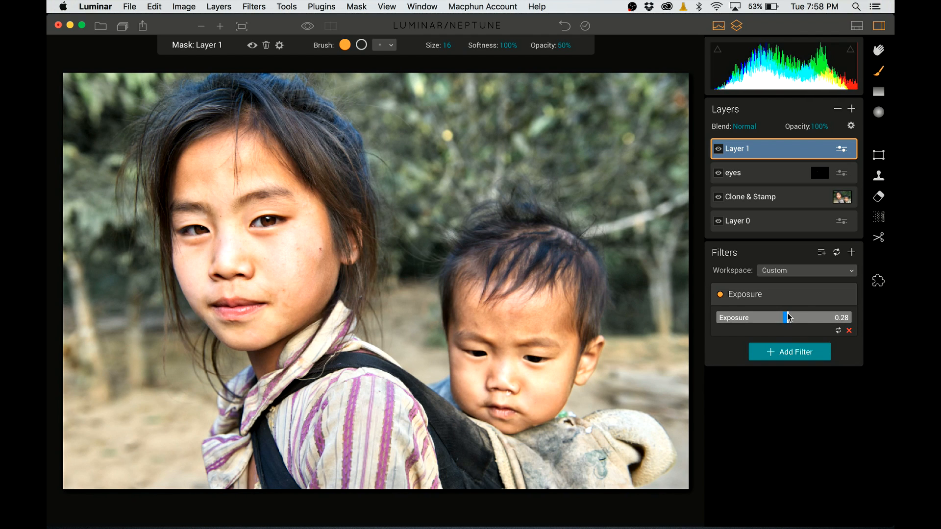
Step: Set the mask brush to size 88 and 14% opacity and paint the new layer's mask over the girl's cheek
click(557, 45)
drag(569, 65, 545, 69)
key(bracketright)
key(bracketright)
key(bracketright)
key(bracketright)
key(bracketright)
key(bracketright)
key(bracketright)
key(bracketright)
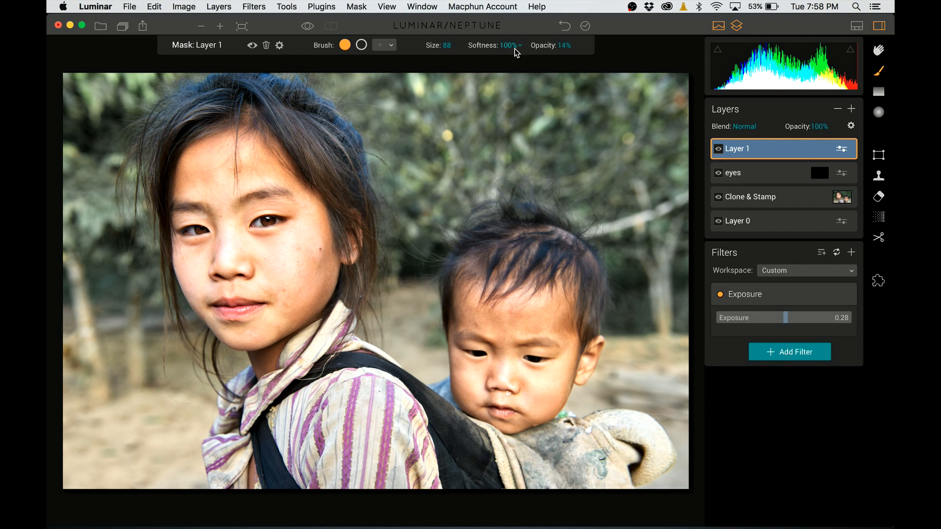
drag(283, 255, 296, 277)
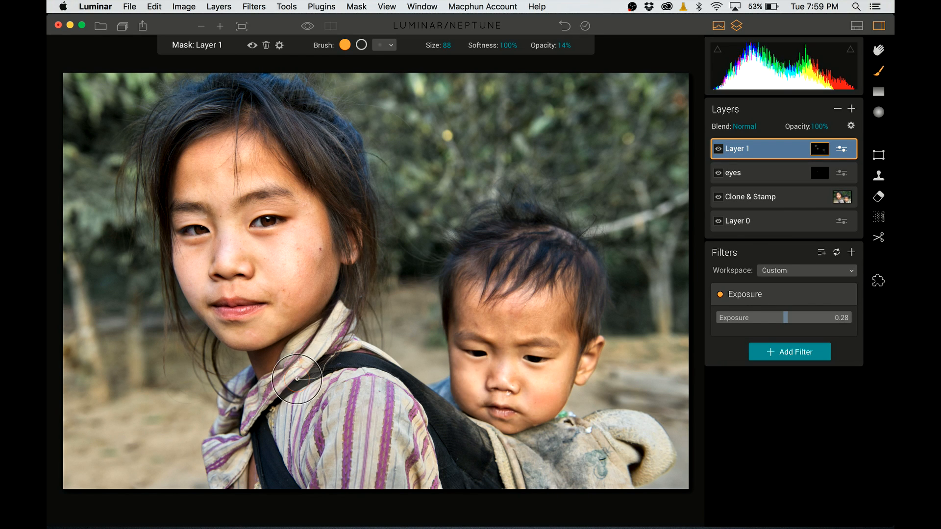
Step: Compare the new layer on and off, and extend its mask over the girl's cheek and forehead and the baby's face
click(719, 149)
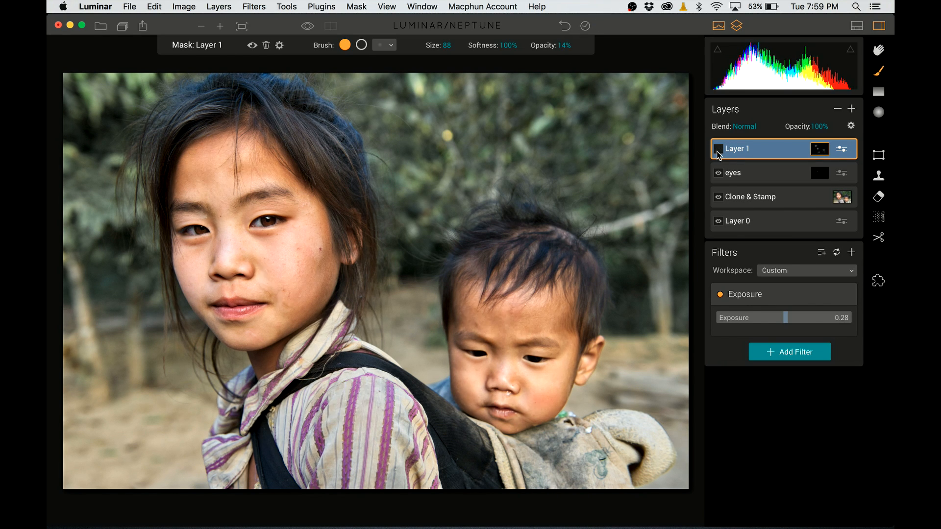
click(718, 149)
mouse_move(294, 263)
mouse_down()
mouse_move(287, 271)
mouse_move(296, 267)
mouse_move(275, 235)
mouse_up()
drag(222, 173, 220, 157)
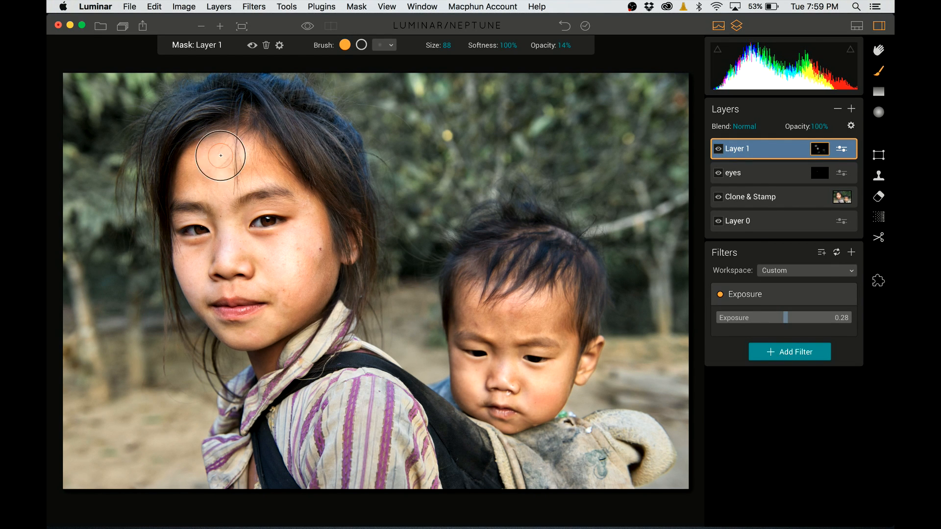
drag(547, 395, 537, 388)
drag(492, 314, 494, 311)
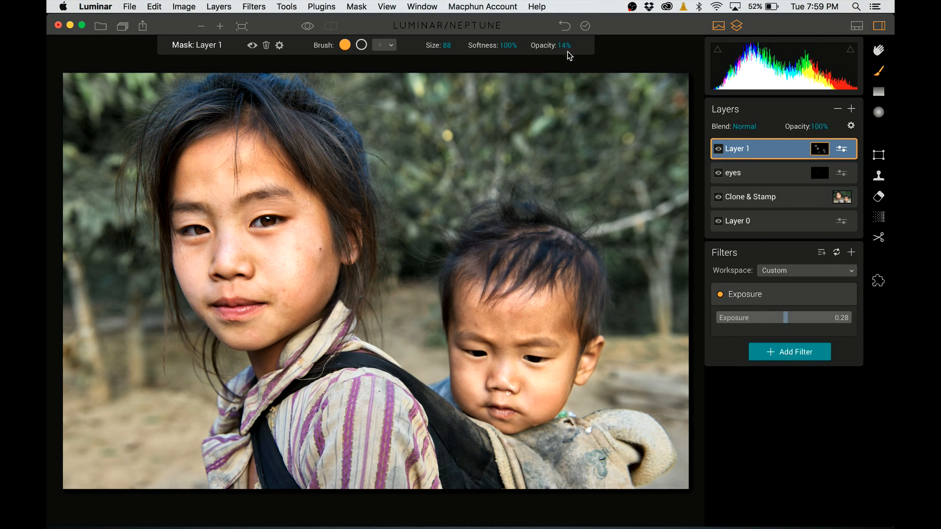
Step: Raise the brush opacity to 17% and build up the mask on the baby's forehead and cheeks and the girl's forehead and cheek
click(565, 47)
drag(542, 66, 545, 65)
drag(537, 294, 532, 312)
drag(531, 379, 535, 409)
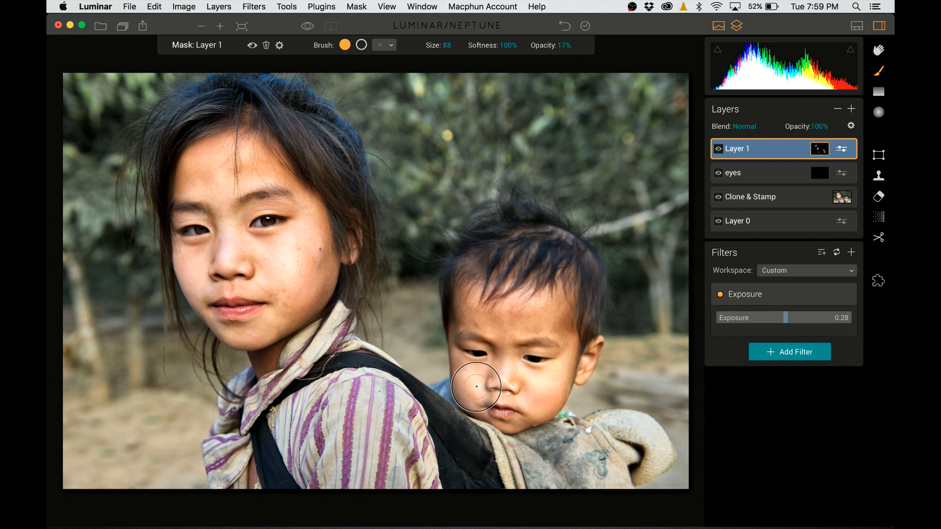
drag(476, 386, 474, 386)
drag(241, 175, 218, 169)
click(196, 267)
Step: Reduce the brush size to 40 and paint the mask along the hair beside the girl's forehead
key(bracketleft)
key(bracketleft)
key(bracketleft)
key(bracketleft)
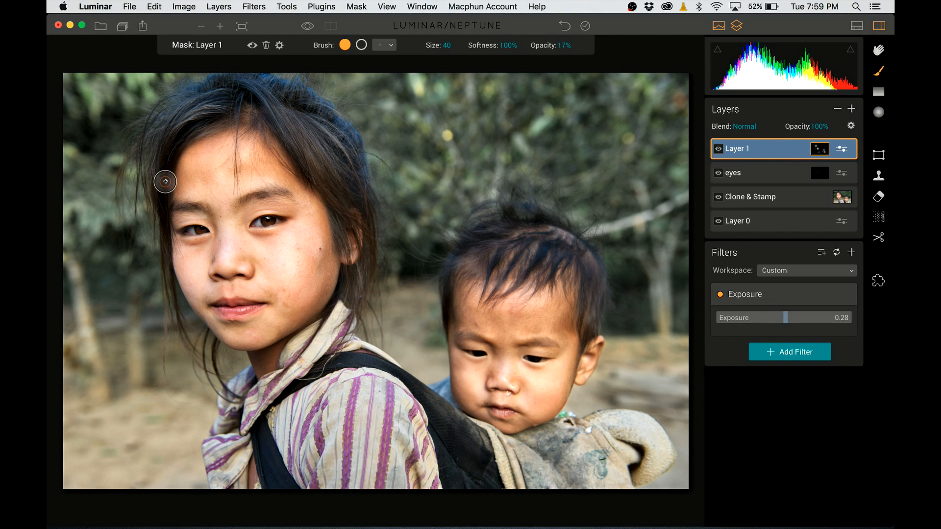
mouse_move(165, 180)
mouse_down()
mouse_move(164, 201)
mouse_move(178, 143)
mouse_move(167, 197)
mouse_move(167, 158)
mouse_move(162, 195)
mouse_move(180, 139)
mouse_up()
Step: Lower the brushed layer's Exposure to 0.19, toggling the layer's visibility to compare the effect
click(717, 149)
click(717, 149)
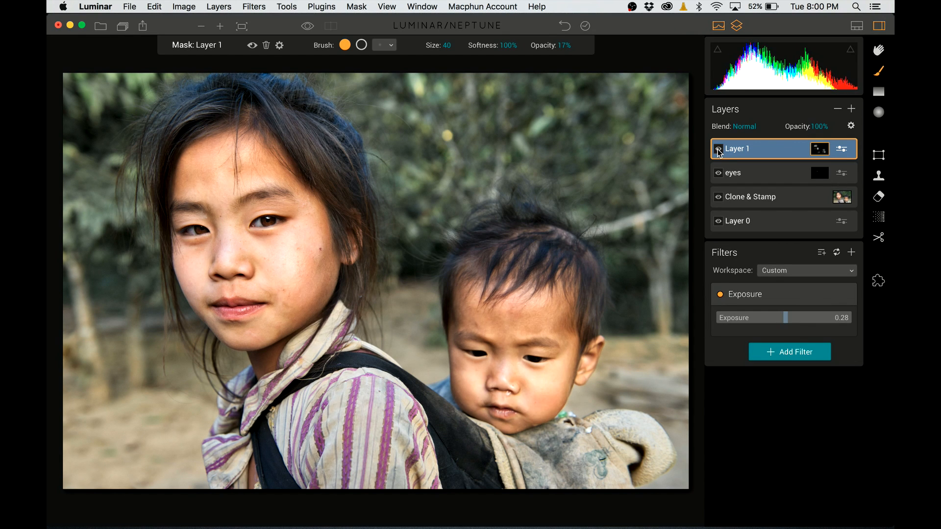
drag(790, 319, 788, 319)
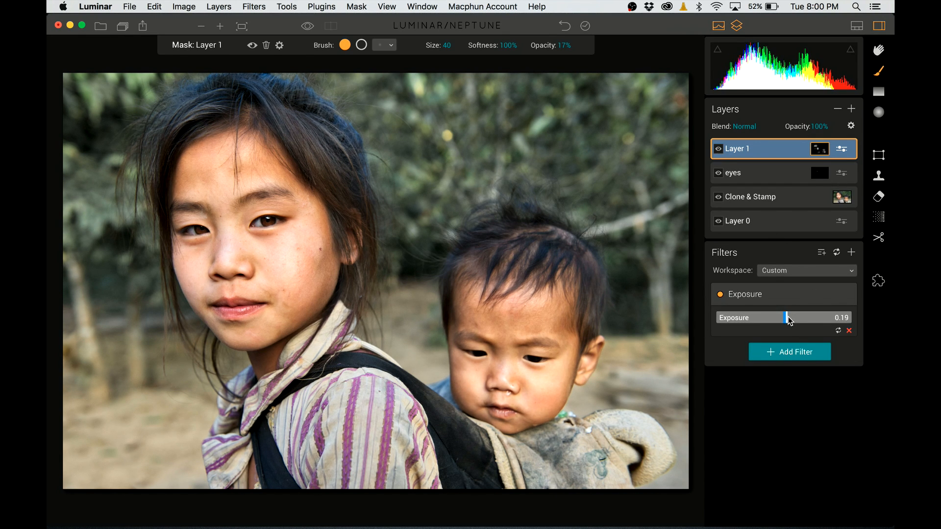
Step: Rename the top adjustment layer "highlights"
double_click(736, 151)
text(high)
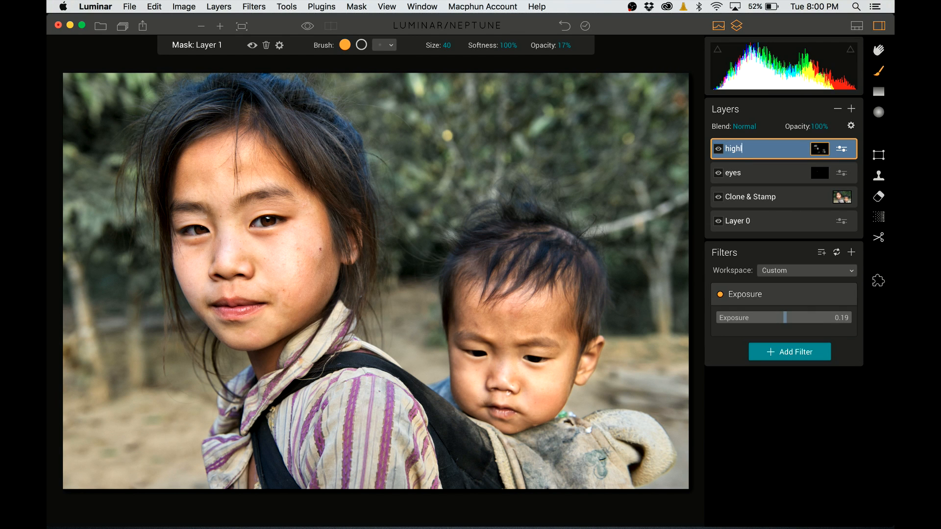
text(lights)
key(Return)
click(789, 353)
click(631, 156)
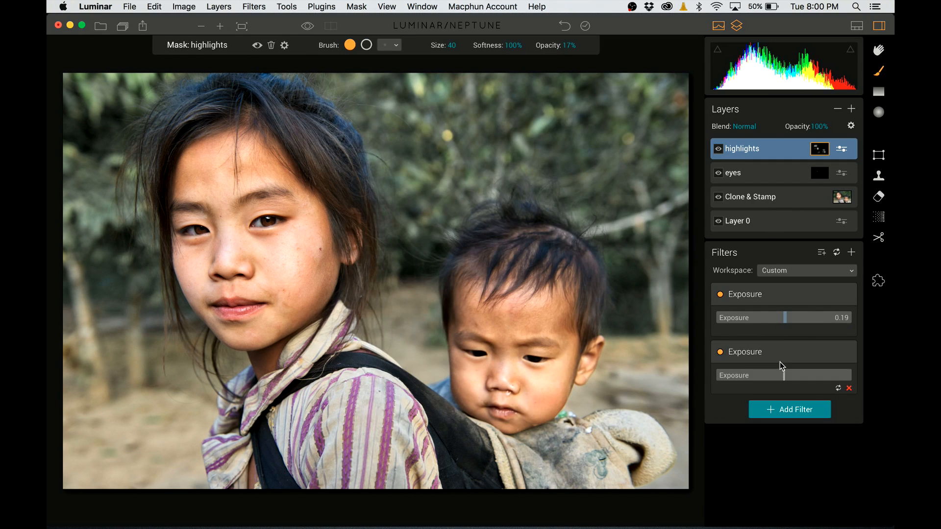
click(851, 391)
Step: Add an adjustment layer above highlights, name it "shadows", and give it an Exposure filter set to -0.62
click(851, 108)
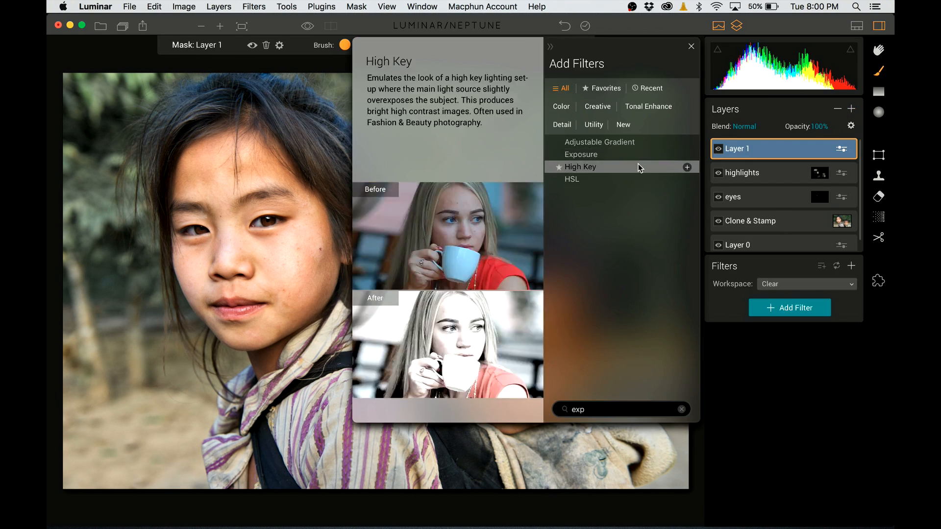
click(632, 153)
right_click(754, 150)
click(693, 206)
text(shado)
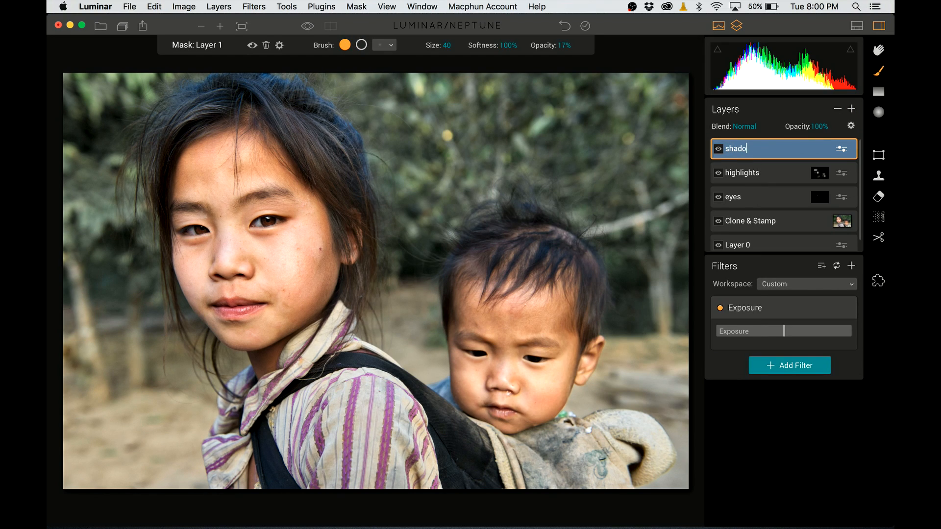
text(ws)
key(Return)
drag(783, 331, 779, 332)
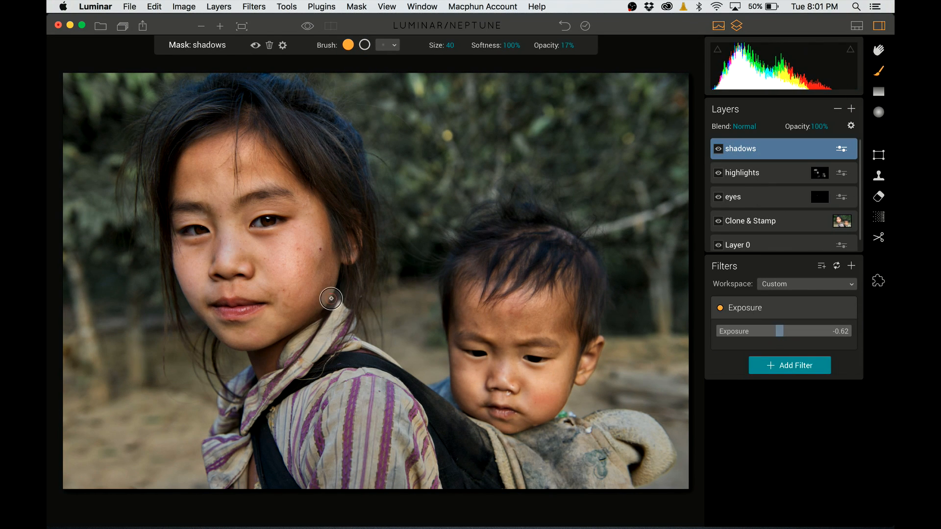
Step: Brush the shadows layer's mask along the shaded side of the girl's face at size 52 and 15% opacity, then compare its effect
click(567, 46)
key(bracketright)
mouse_move(337, 247)
mouse_down()
mouse_move(301, 317)
mouse_move(329, 257)
mouse_move(315, 292)
mouse_move(323, 200)
mouse_move(274, 140)
mouse_move(218, 128)
mouse_move(254, 118)
mouse_move(282, 148)
mouse_move(339, 249)
mouse_move(327, 313)
mouse_up()
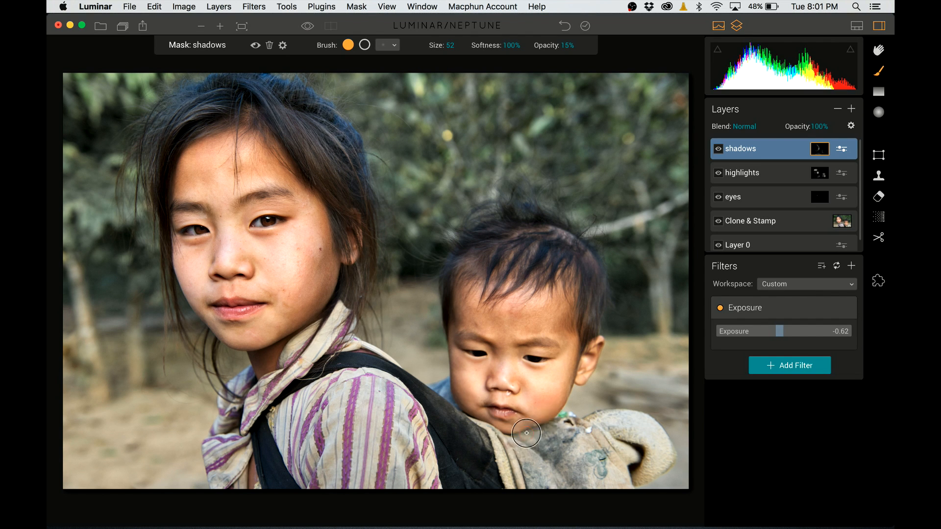
click(718, 149)
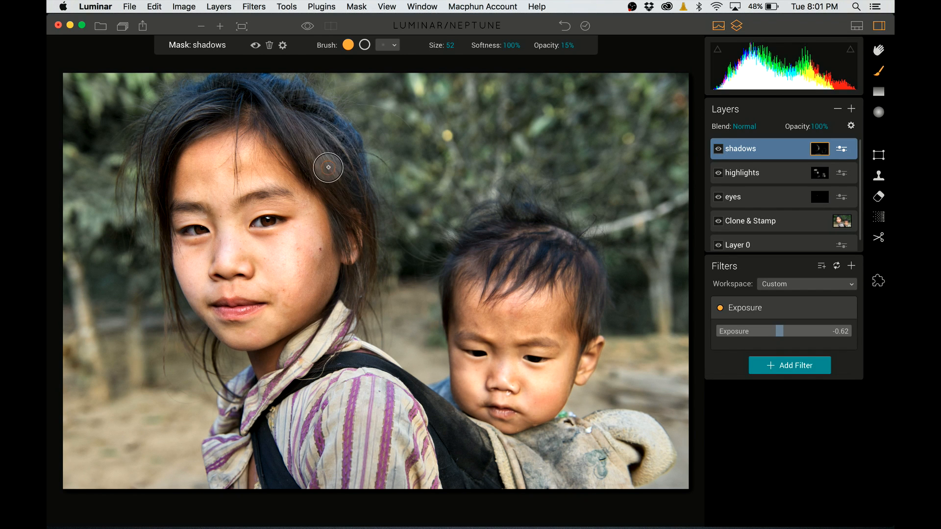
click(716, 149)
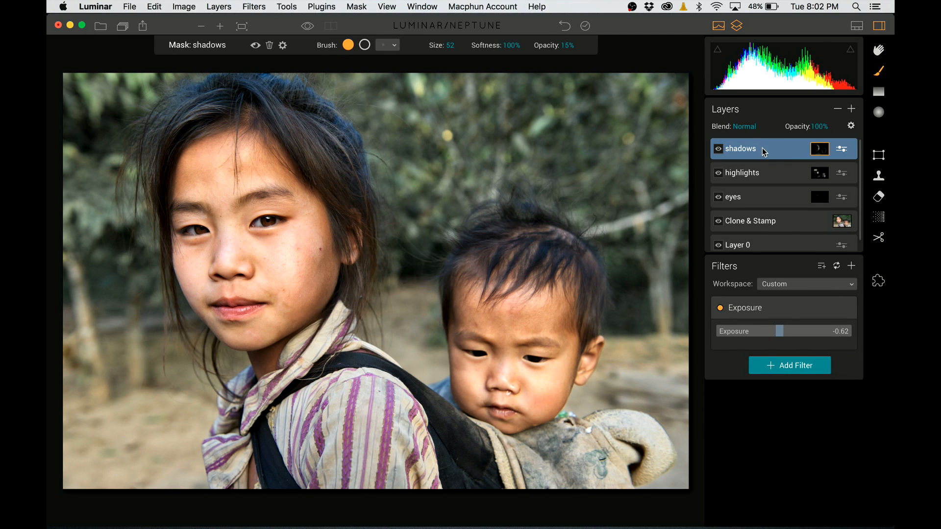
Step: Add a new adjustment layer above shadows with a Sharpening filter
click(851, 109)
click(834, 126)
click(682, 409)
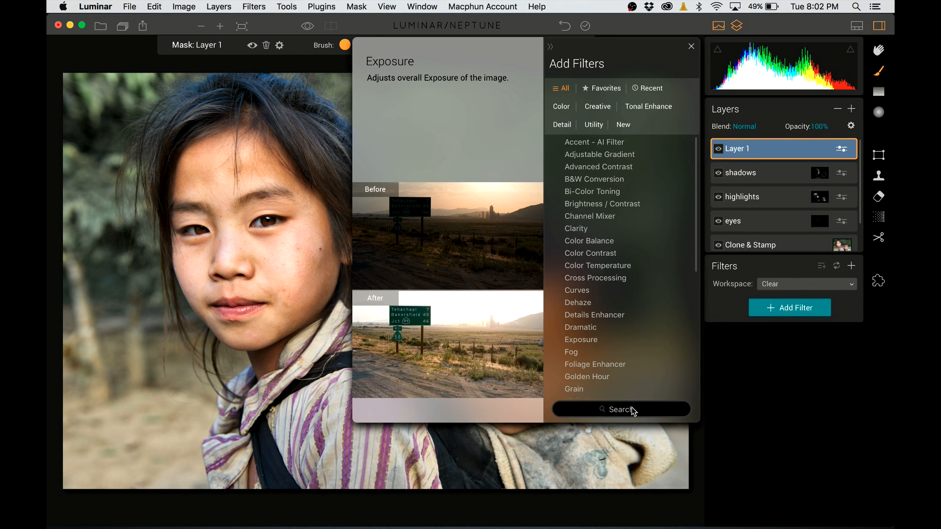
text(sha)
click(602, 204)
Step: Rename the sharpening adjustment layer "sharpen"
click(242, 26)
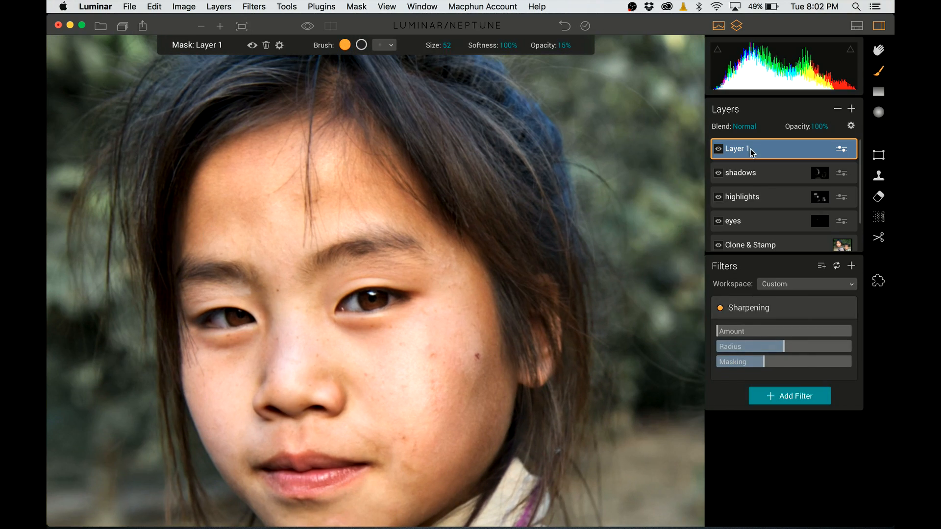
right_click(750, 148)
click(694, 210)
text(sharpen)
key(Return)
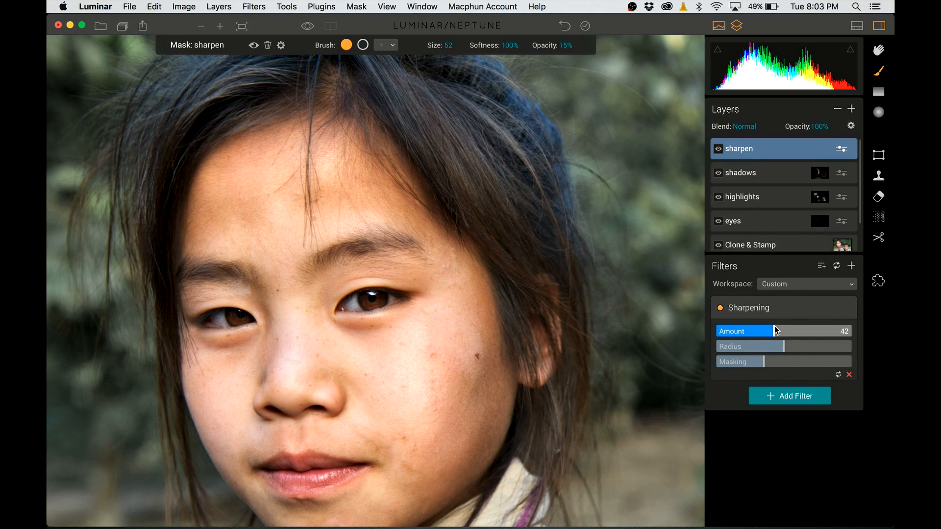
Step: Set the sharpen layer's Sharpening filter to Amount 51, Radius 68 and Masking 35
drag(784, 346, 816, 346)
mouse_move(761, 331)
mouse_down()
mouse_move(782, 331)
mouse_move(778, 362)
mouse_move(763, 362)
mouse_up()
drag(783, 331, 808, 346)
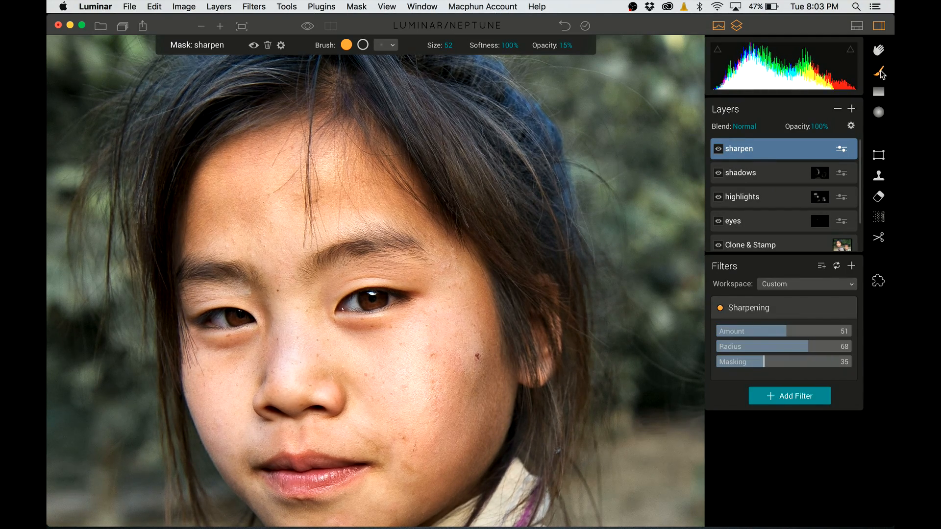
Step: Set the brush opacity to 46% and paint the sharpen layer's mask over both of the girl's eyes
click(565, 45)
drag(547, 65, 568, 65)
drag(344, 305, 386, 298)
mouse_move(250, 322)
mouse_down()
mouse_move(206, 324)
mouse_move(246, 311)
mouse_up()
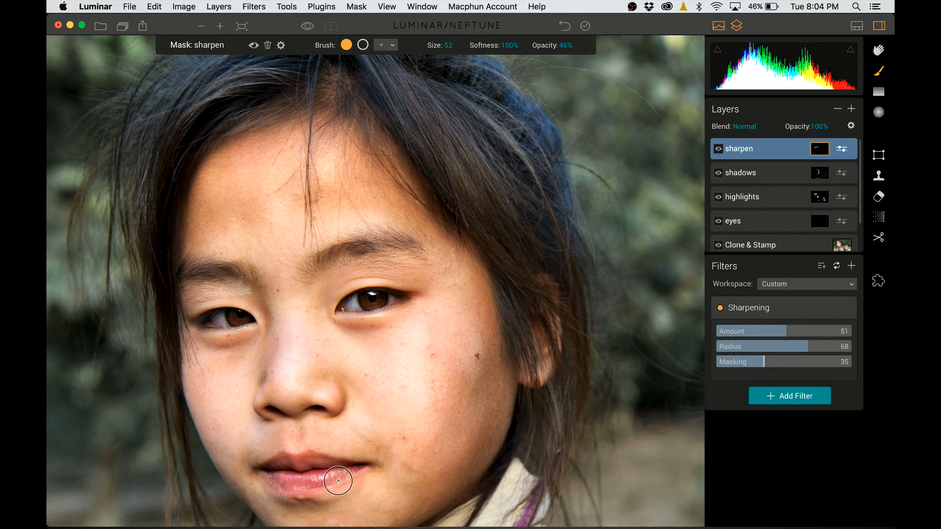
Step: Extend the sharpen layer's mask over the girl's lips and hair
scroll(338, 476, up, 3)
scroll(395, 283, down, 5)
mouse_move(352, 357)
mouse_down()
mouse_move(383, 357)
mouse_move(301, 335)
mouse_up()
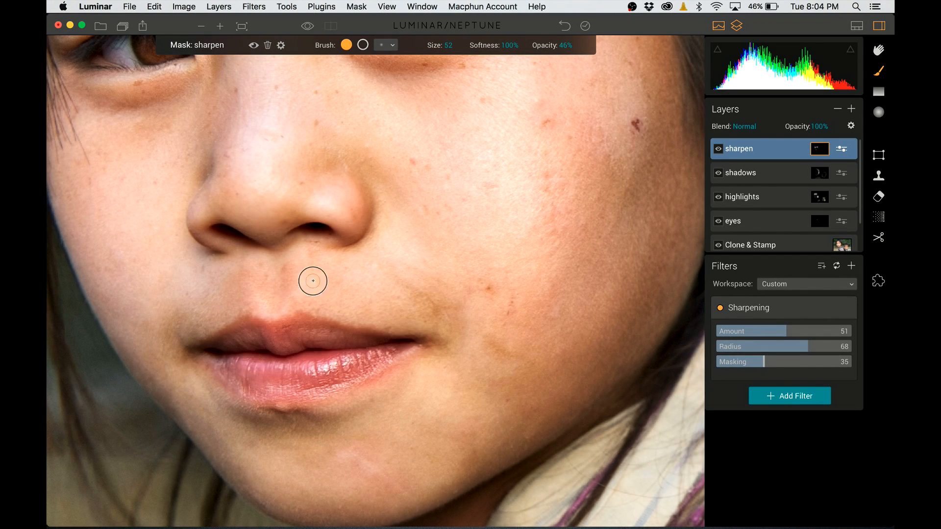
scroll(360, 337, up, 8)
scroll(359, 337, up, 3)
scroll(556, 197, up, 10)
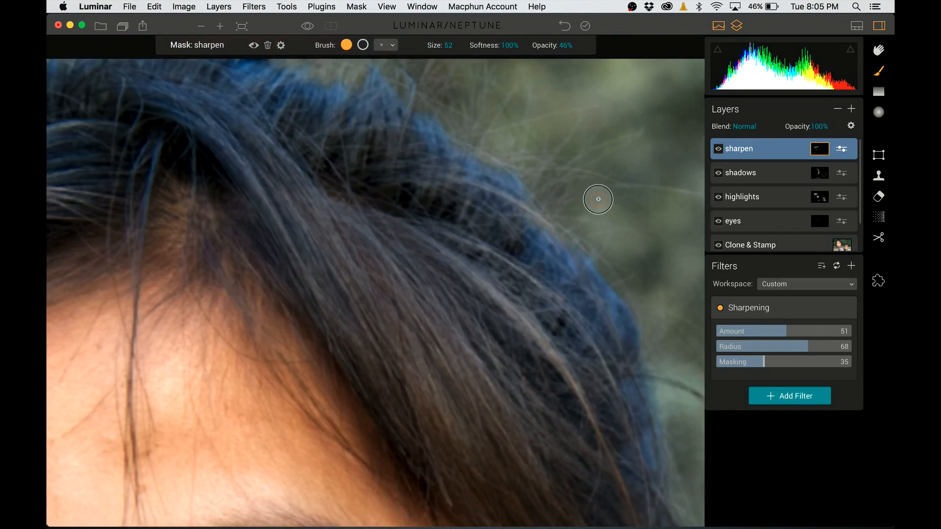
key(super+minus)
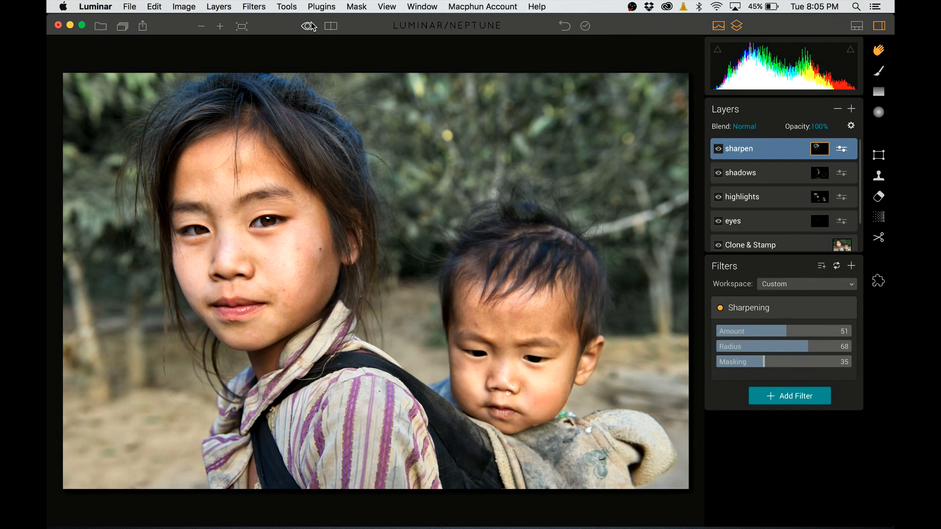
Step: Select the Clone & Stamp layer and review its Tone, Color Temperature and HSL filter settings
scroll(842, 196, down, 1)
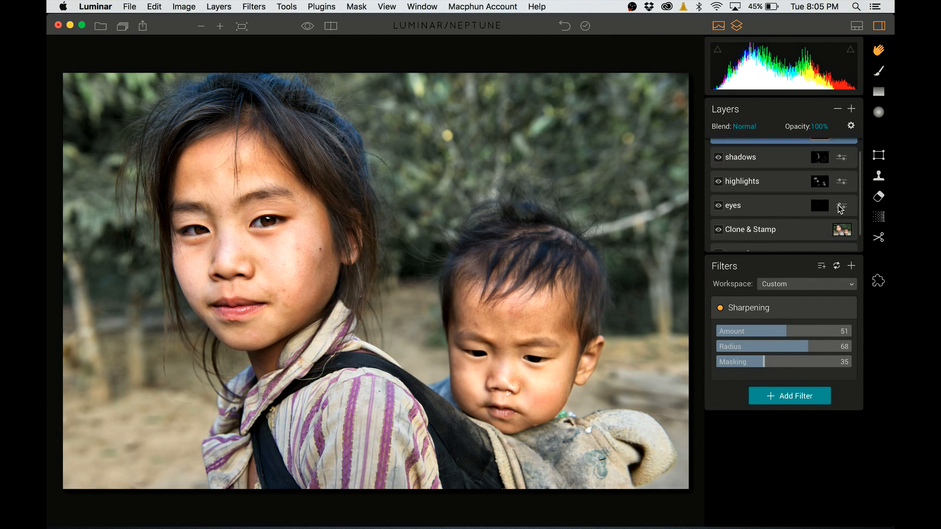
click(800, 229)
scroll(762, 399, down, 5)
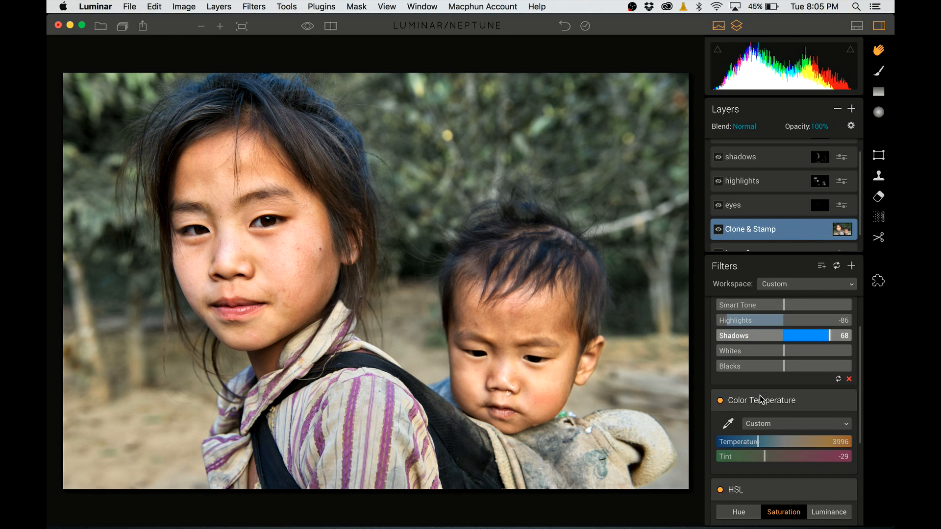
scroll(762, 400, down, 3)
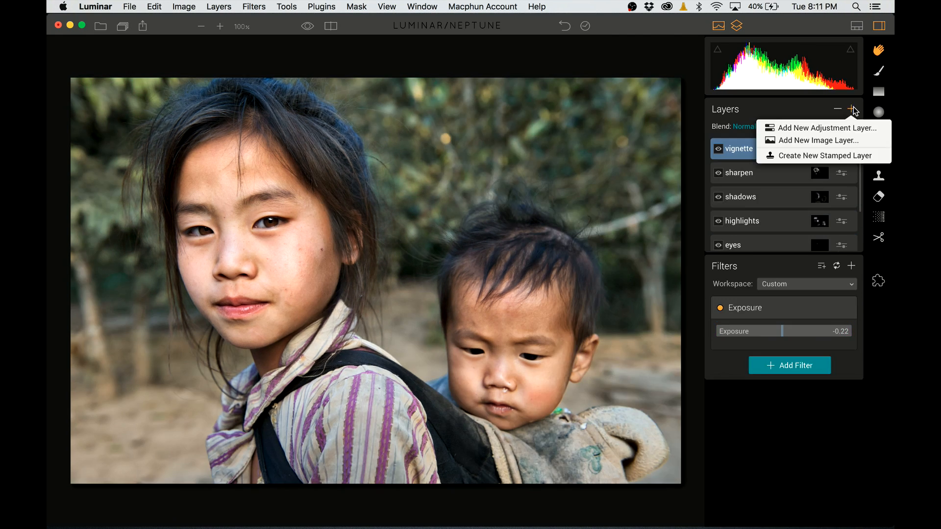
Step: Add a new adjustment layer, try a Vignette filter with Amount -81 on it, and remove that filter
click(804, 126)
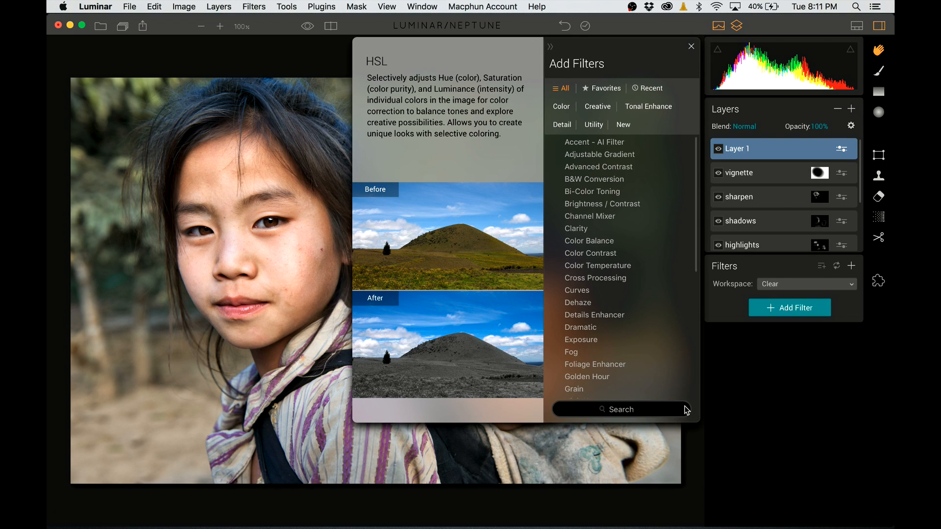
text(vig)
click(578, 142)
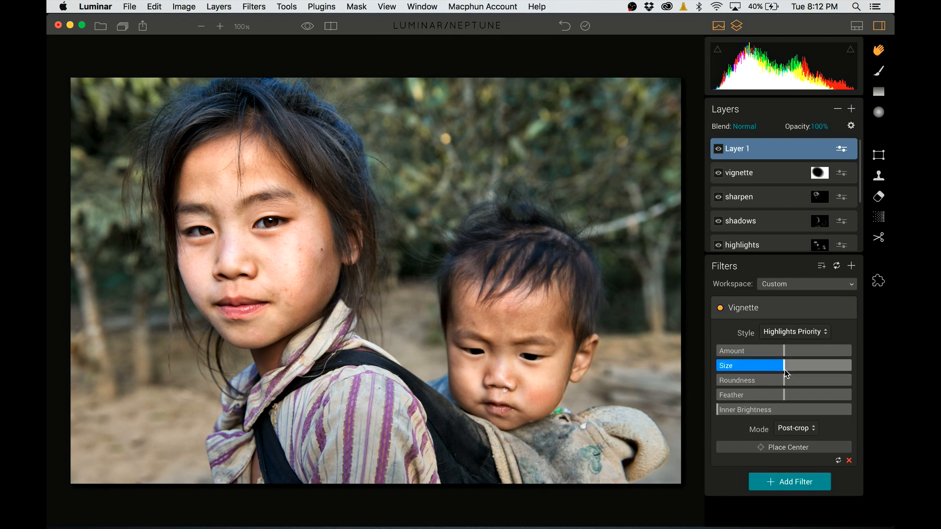
drag(783, 351, 729, 351)
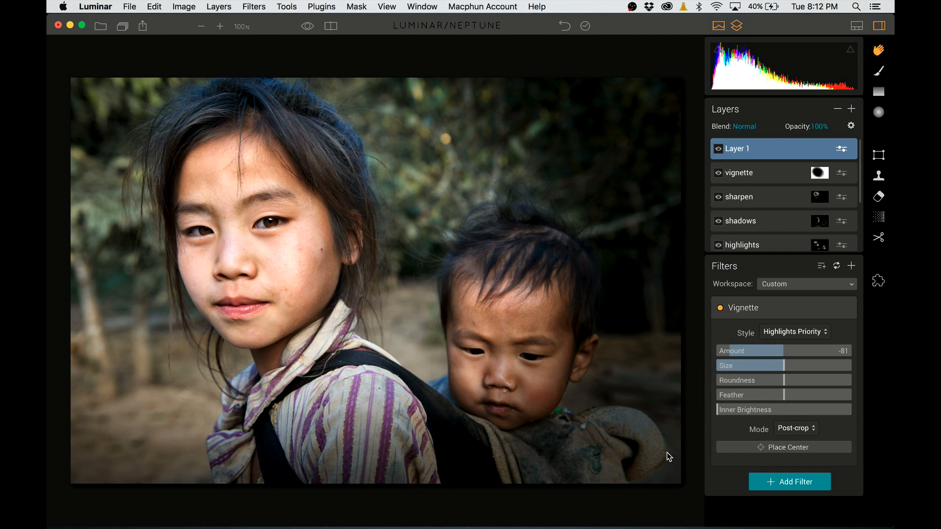
click(848, 460)
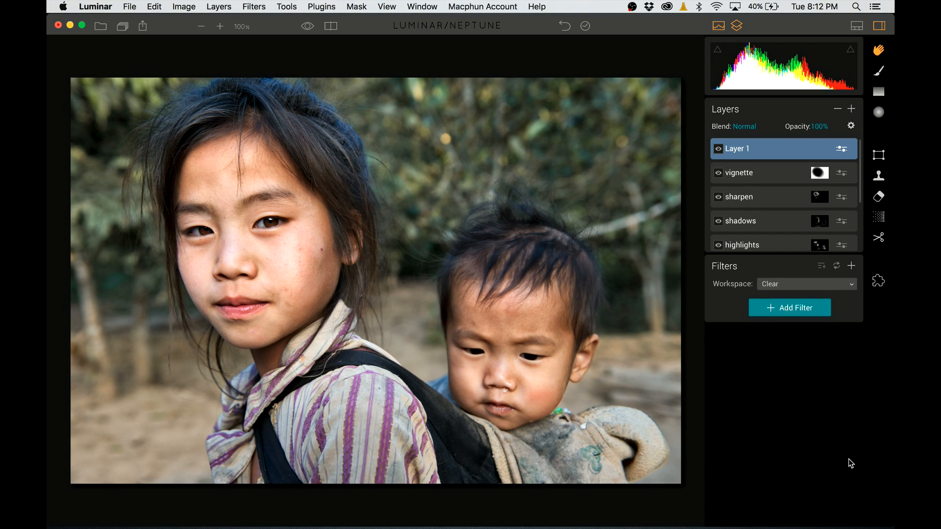
Step: Open the new adjustment layer's name for editing
right_click(740, 164)
click(688, 213)
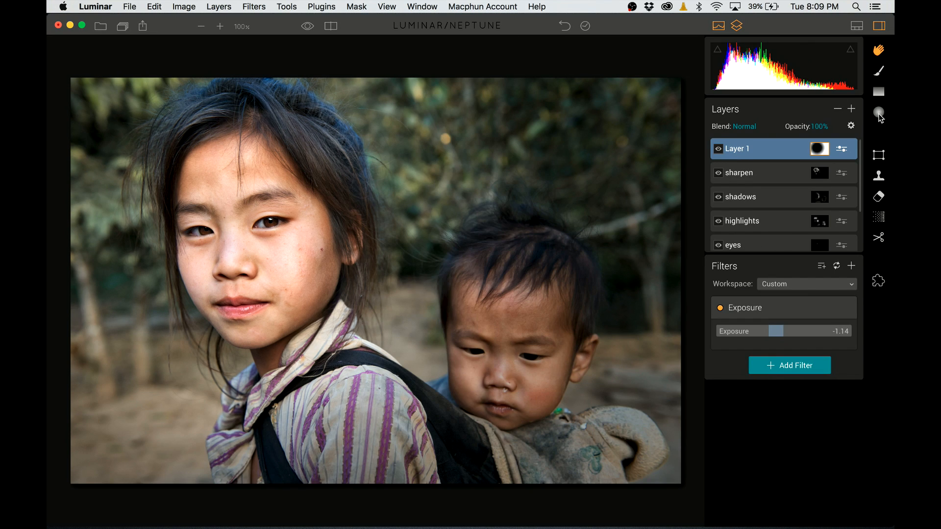
Step: Draw a radial mask on Layer 1, move it over the girl's face and stretch it into a tilted ellipse reaching the baby
click(879, 114)
drag(508, 349, 547, 372)
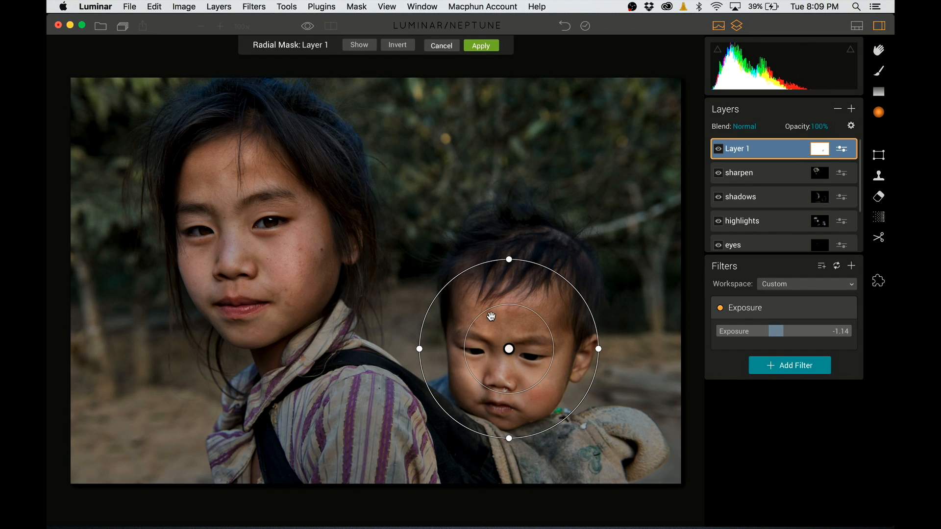
drag(508, 349, 247, 224)
drag(336, 223, 408, 223)
drag(246, 134, 246, 86)
drag(392, 102, 426, 164)
drag(247, 223, 284, 213)
drag(437, 271, 615, 338)
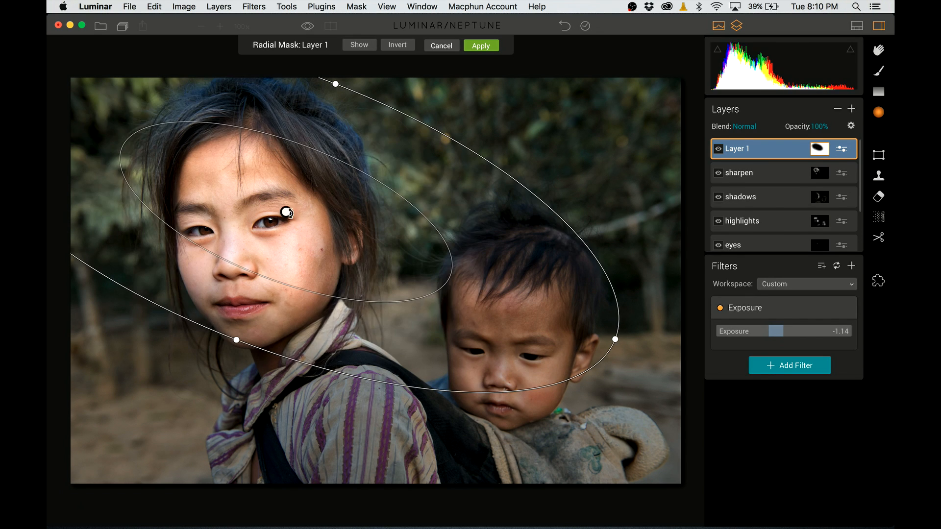
Step: Recenter the radial mask between the girl and the baby, enlarge it to surround both faces, and apply it
drag(286, 212, 356, 259)
drag(567, 191, 574, 216)
drag(420, 137, 468, 45)
drag(667, 422, 870, 528)
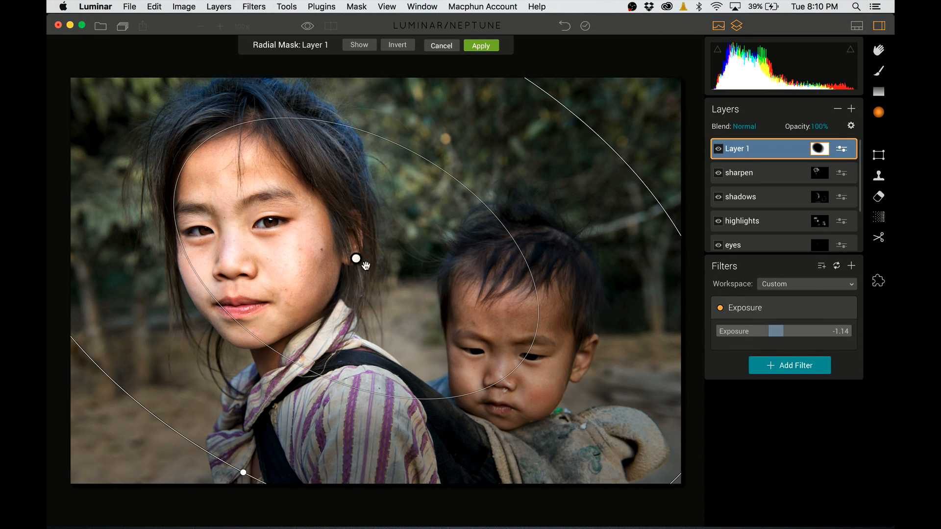
drag(355, 258, 352, 272)
click(477, 45)
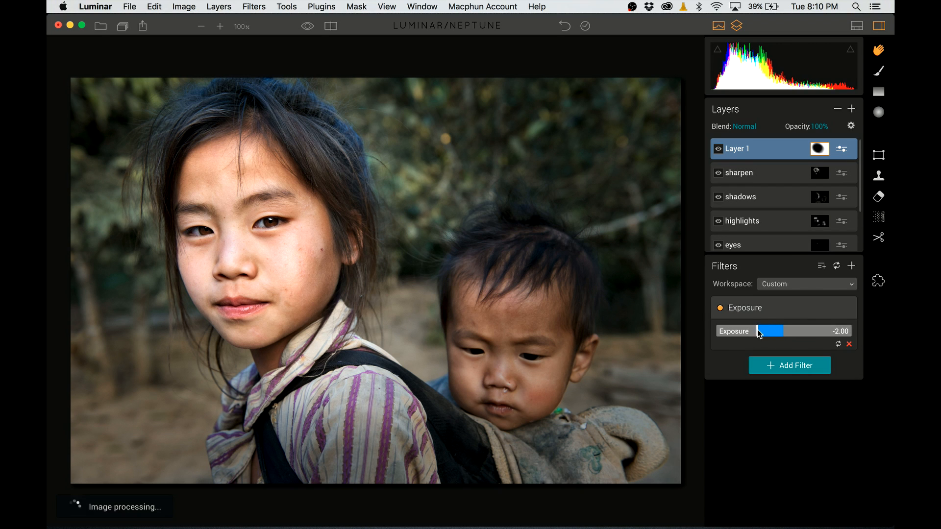
Step: Set Layer 1's Exposure to -0.48 and compare the image with the filter off and on
drag(759, 332, 778, 330)
click(720, 307)
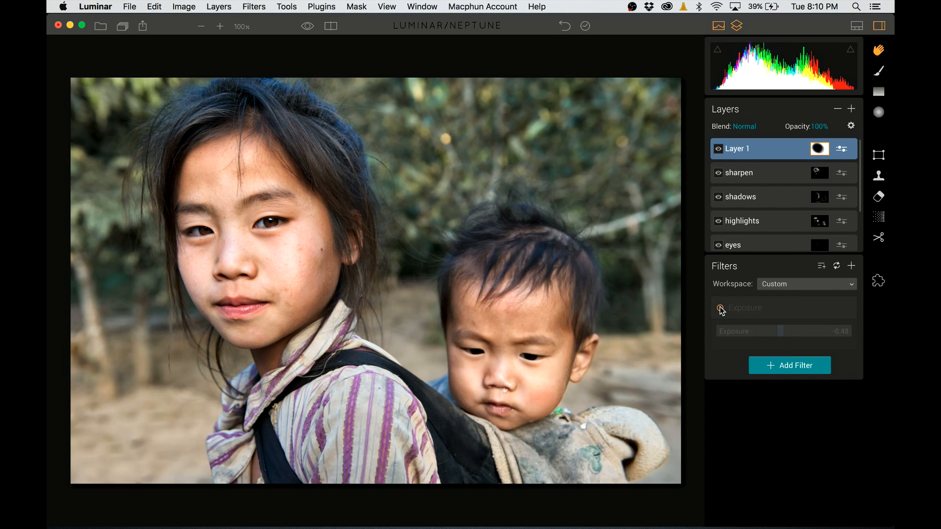
click(720, 308)
click(720, 308)
click(720, 308)
Step: Set Layer 1's Exposure to -0.35 and toggle the filter repeatedly to judge the vignette's strength
drag(780, 330, 778, 332)
click(720, 308)
click(720, 308)
click(720, 308)
click(720, 308)
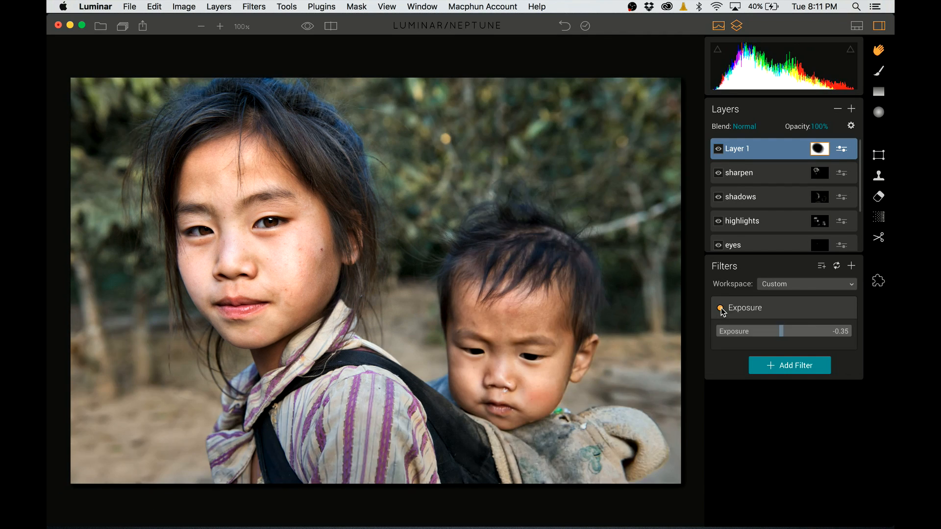
click(720, 308)
click(720, 308)
Step: Set Layer 1's Exposure to -0.22 and check the vignette with the filter off and on
double_click(780, 330)
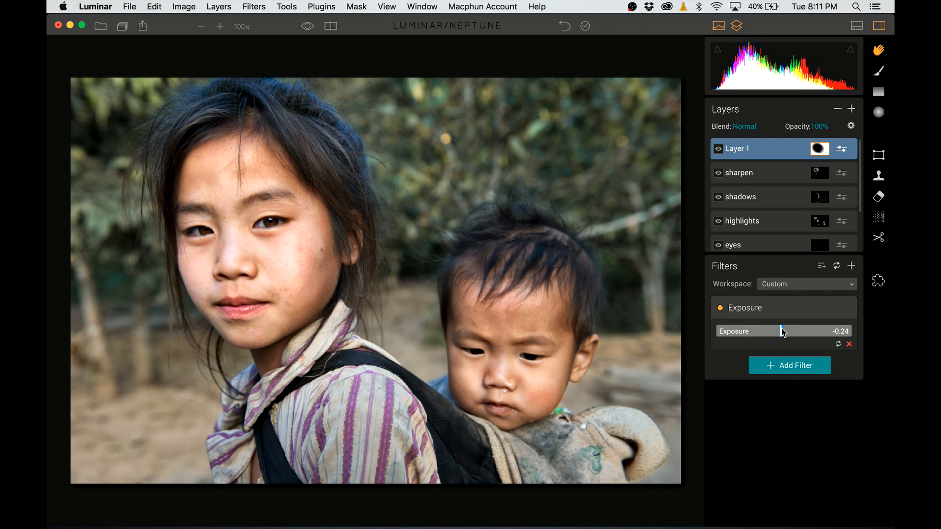
drag(782, 332, 781, 331)
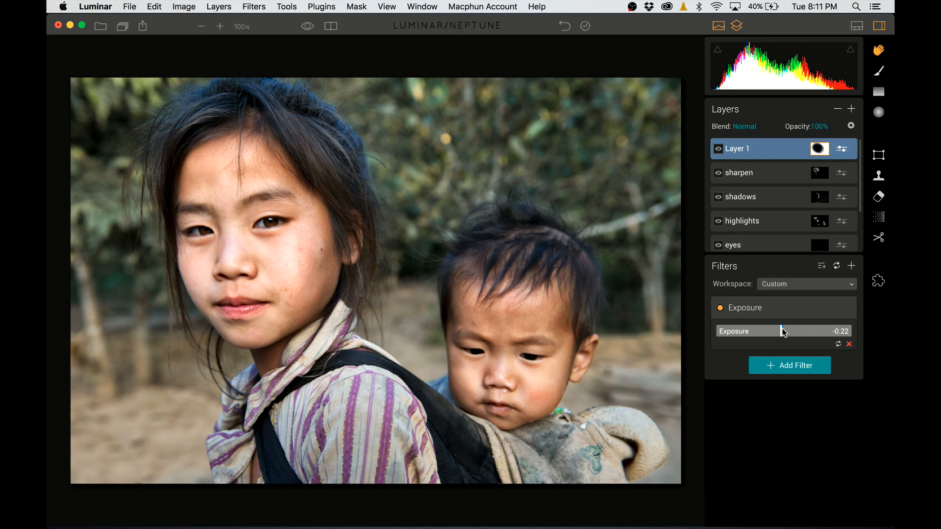
click(720, 307)
click(720, 308)
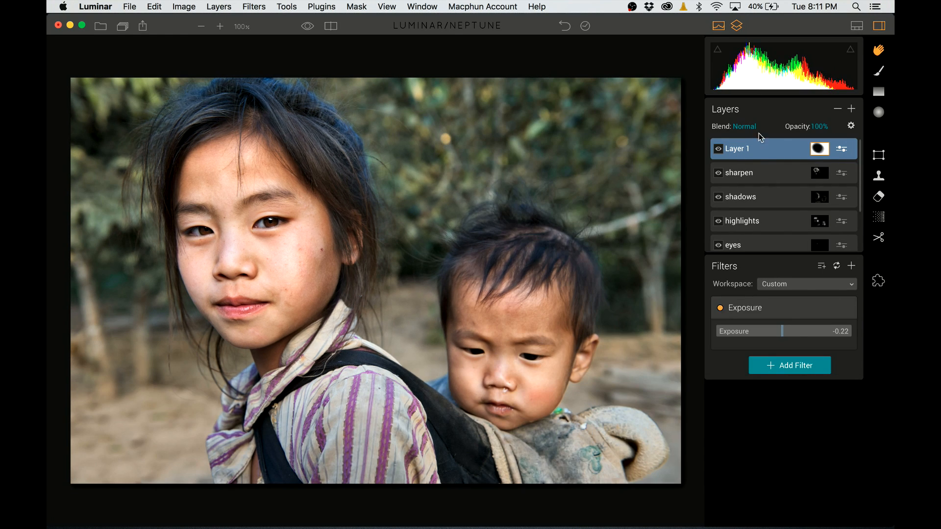
Step: Rename Layer 1 as vignette
right_click(738, 150)
click(681, 213)
text(v)
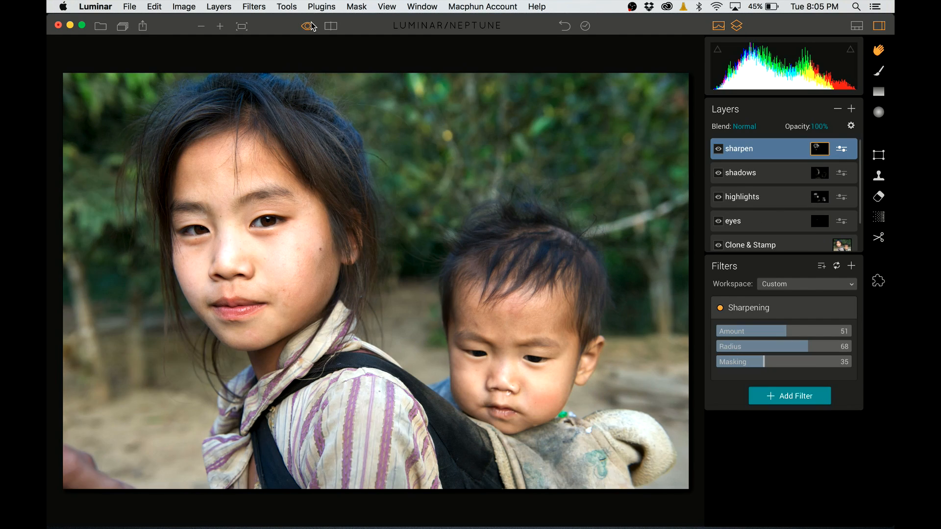
Step: Compare the edited portrait with the original image several times
click(308, 26)
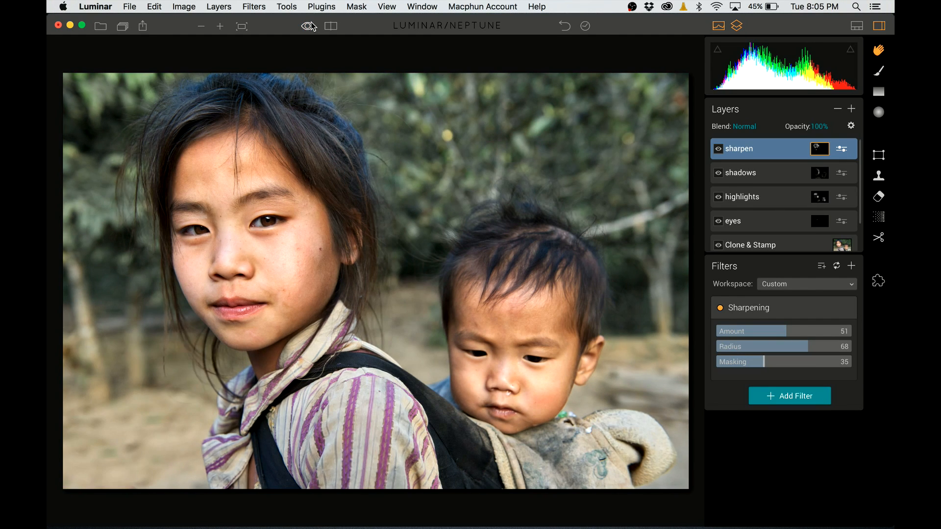
click(307, 26)
click(311, 26)
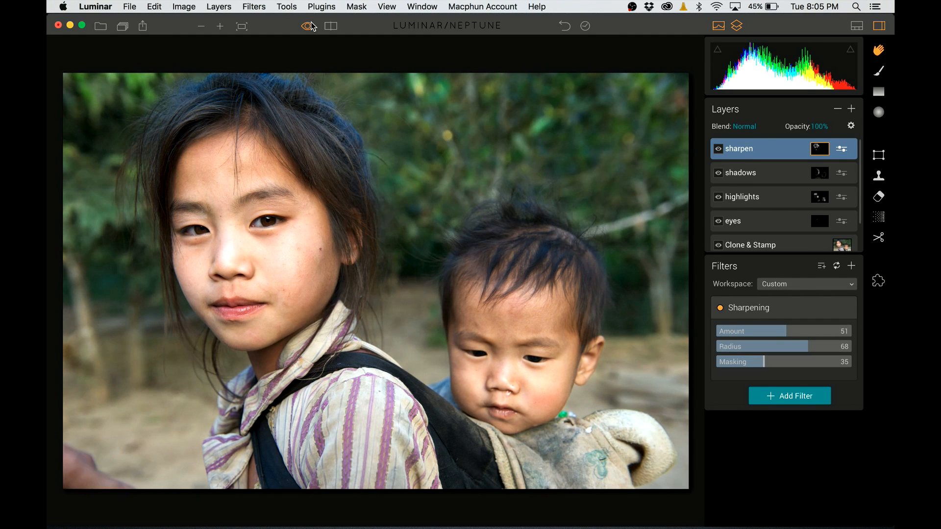
click(311, 26)
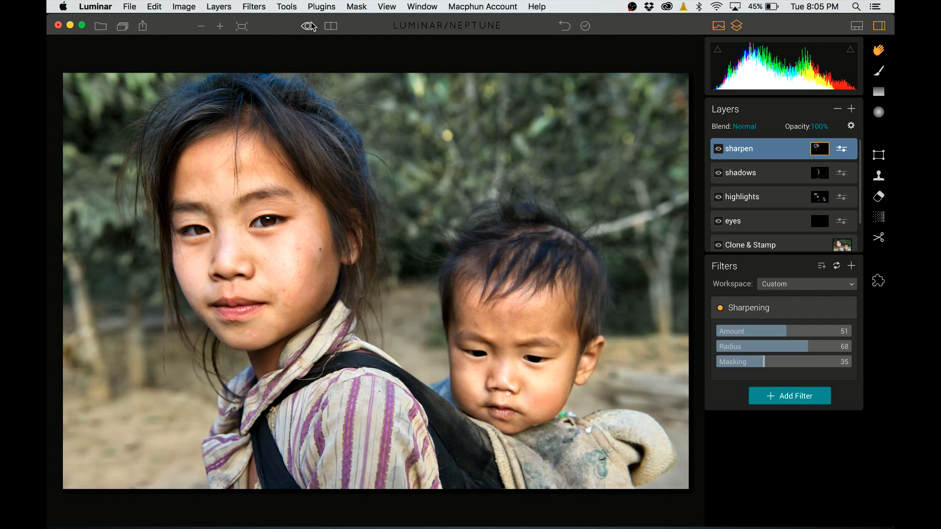
click(311, 27)
Step: Select the Clone & Stamp layer and shift the Green and Orange hues in its HSL filter
click(800, 228)
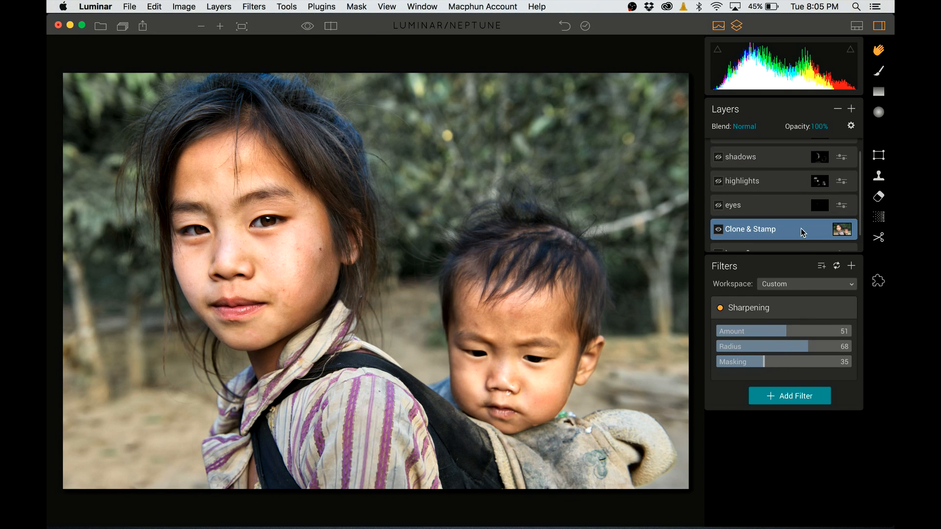
scroll(784, 417, down, 2)
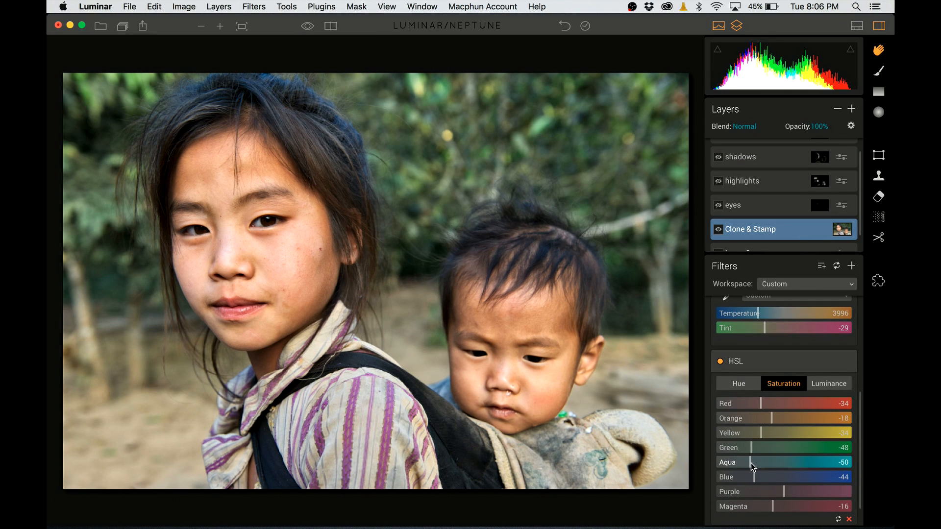
click(739, 383)
drag(784, 447, 769, 434)
mouse_move(784, 418)
mouse_down()
mouse_move(767, 417)
mouse_move(769, 408)
mouse_up()
Step: Set the HSL saturation of Red to -29 and Orange to -24, and set the color Temperature to 3796
click(786, 383)
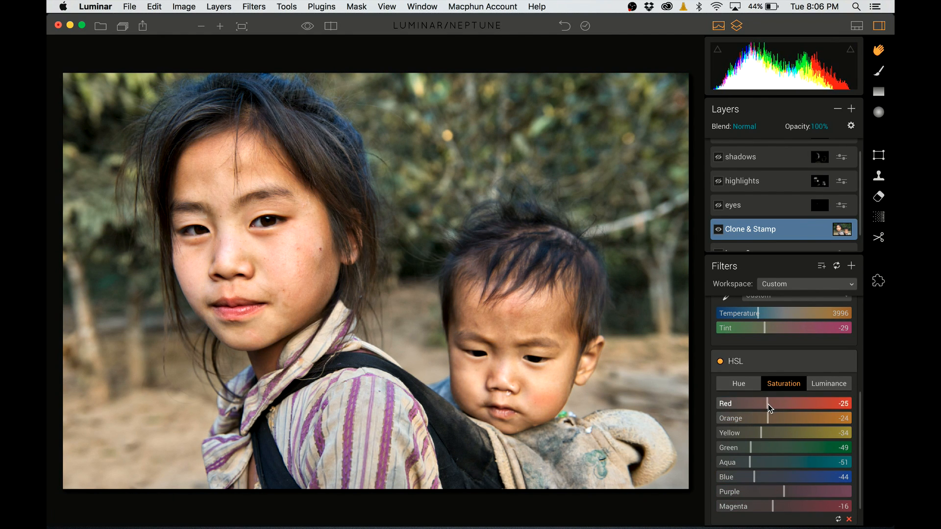
scroll(765, 387, up, 3)
drag(758, 347, 755, 347)
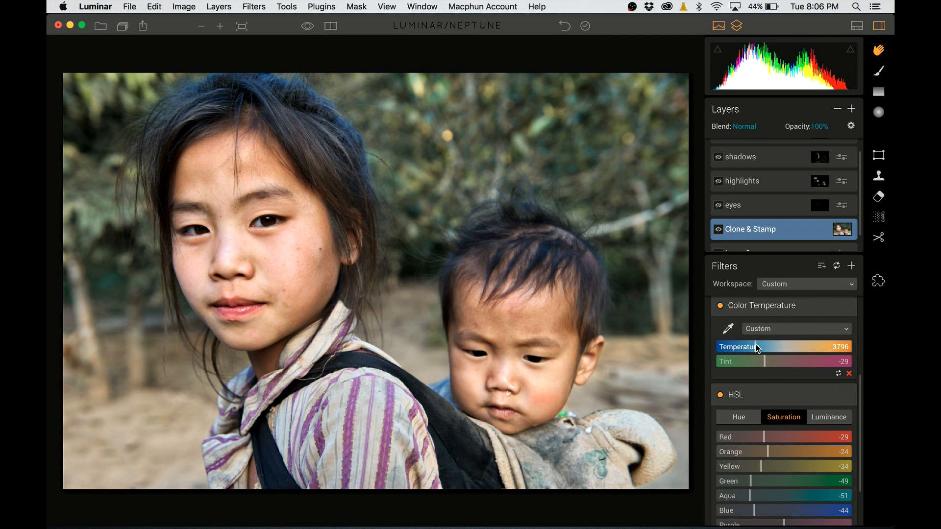
Step: Fine-tune the Orange hue in the HSL filter and select the highlights layer
click(738, 417)
drag(786, 452, 785, 452)
click(762, 181)
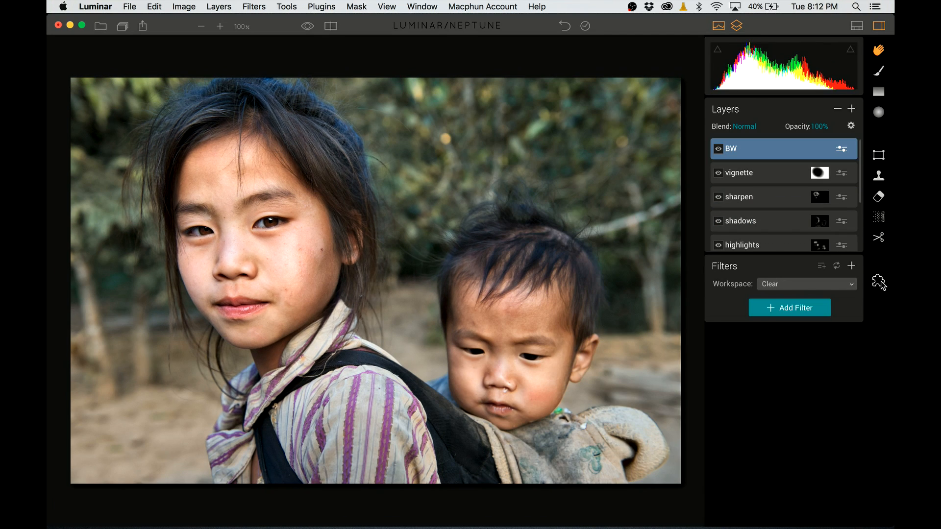
Step: Open the BW layer in the Tonality plugin
click(878, 282)
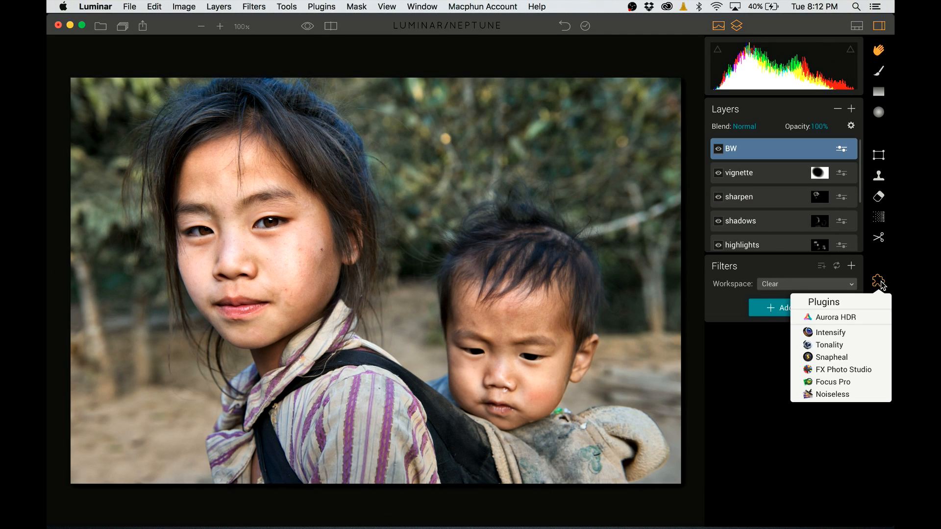
click(851, 344)
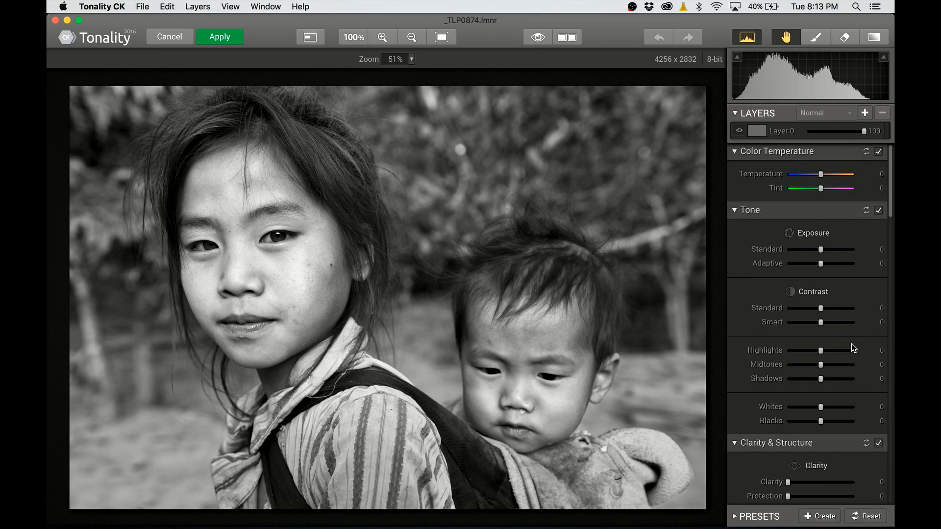
Step: Set the Color Filter luminance to Red -36, Yellow +44, Green +1, Cyan +73 and Blue +91
scroll(851, 343, down, 10)
drag(820, 377, 853, 392)
drag(821, 363, 835, 363)
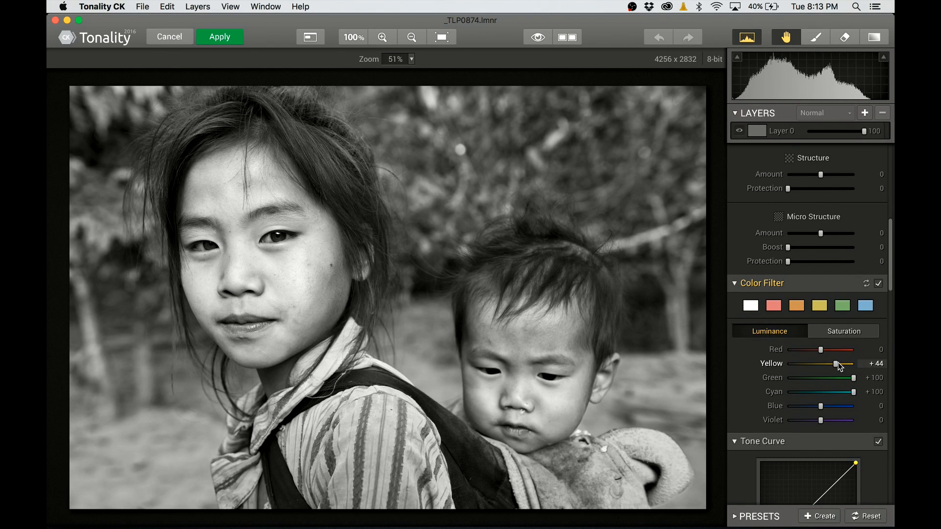
drag(820, 406, 844, 392)
drag(820, 349, 778, 356)
Step: Shape the Tone Curve with a lowered shadow point and a highlight point, and compare the image with the curve off
scroll(841, 400, down, 8)
drag(835, 298, 835, 294)
click(877, 253)
click(878, 253)
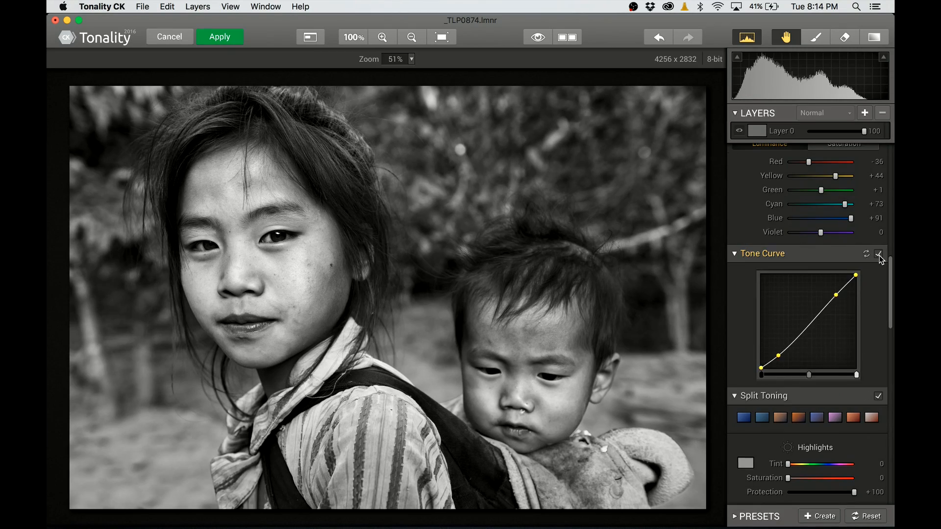
Step: Set Layer 0's Tone to Shadows +44, Blacks +25 and Standard Exposure +6
scroll(821, 380, up, 15)
drag(820, 379, 834, 379)
drag(820, 421, 828, 421)
drag(820, 250, 823, 249)
Step: Refine the Tone Curve into a stronger S-shape by adding a midtone point, raising the highlights and adjusting the shadow point
scroll(825, 251, down, 15)
drag(778, 374, 779, 377)
drag(835, 314, 811, 340)
drag(830, 315, 837, 307)
drag(778, 377, 778, 376)
scroll(809, 342, down, 3)
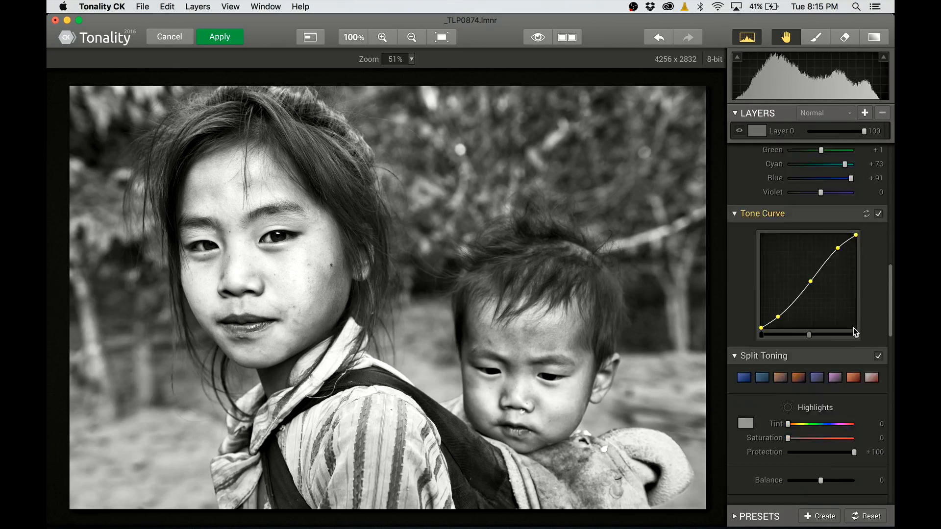
Step: Add a new layer and set its Structure Amount to -88, checking the detail at 100% zoom
click(865, 113)
click(354, 37)
scroll(787, 296, down, 10)
drag(820, 346, 846, 346)
click(441, 37)
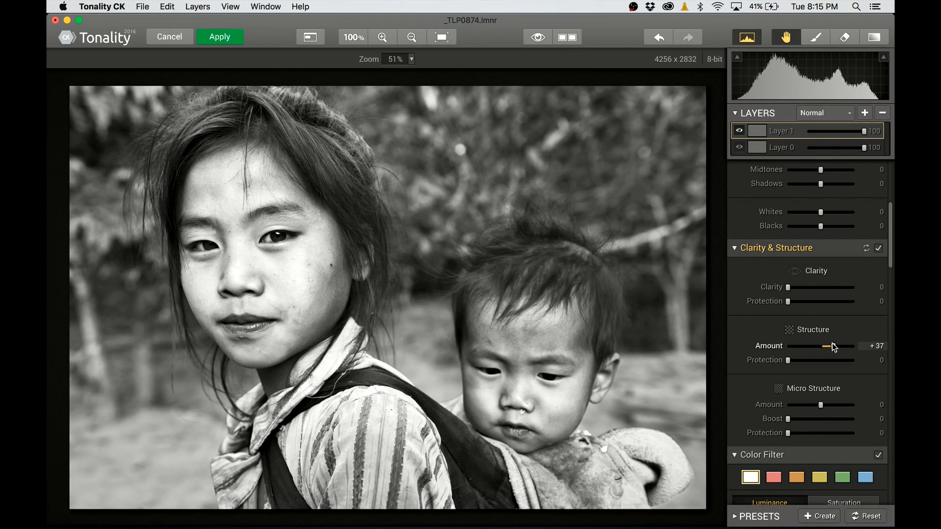
Step: Brush Layer 1's mask over the background and, with the mask overlay shown, refine it around the girl's hair and beside the baby
click(815, 37)
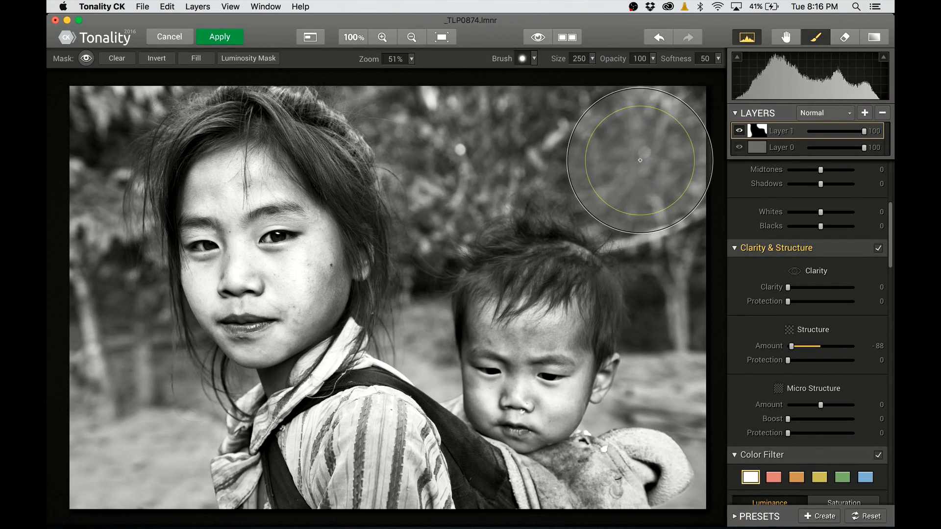
click(87, 59)
key(bracketleft)
key(bracketleft)
key(bracketleft)
drag(387, 105, 374, 98)
key(super+minus)
drag(609, 342, 642, 346)
Step: Reduce the brush to size 94 and extend the mask beside the baby's shoulder and into the gap between the heads
key(bracketleft)
key(bracketleft)
key(bracketleft)
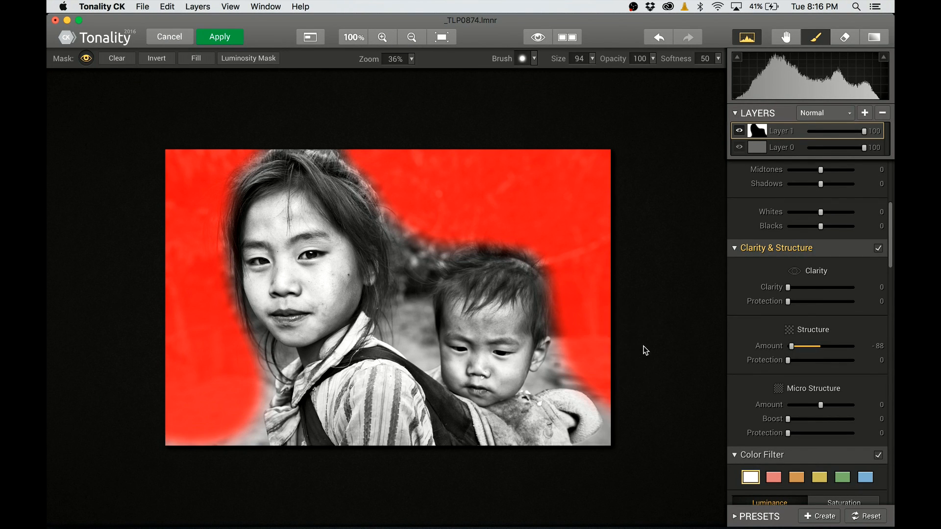
drag(574, 364, 600, 421)
drag(430, 224, 416, 249)
Step: Reduce the brush to size 70, mask the remaining background between the girl and the baby, and hide the mask overlay
key(bracketleft)
key(bracketleft)
key(bracketleft)
drag(415, 274, 412, 334)
click(86, 59)
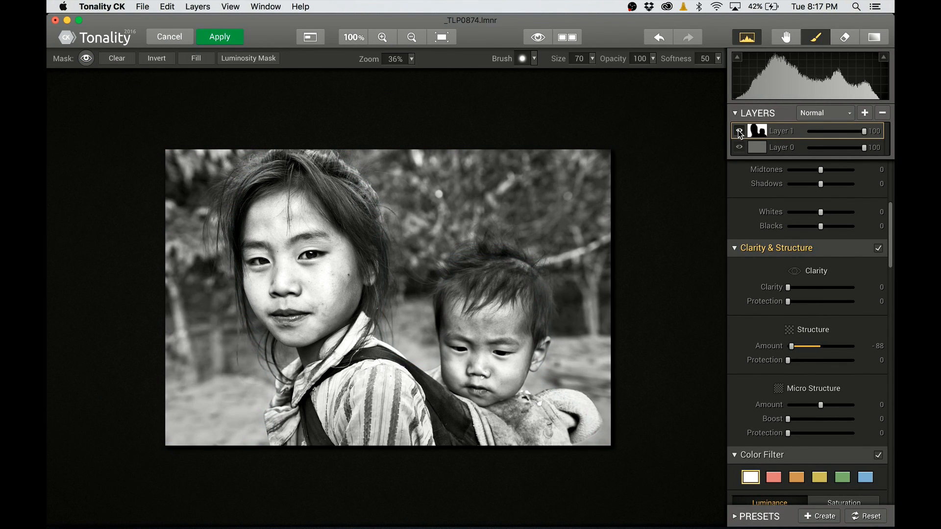
Step: Review Layer 0's Tone settings with Layer 1 hidden and try lowering its Midtones
scroll(808, 294, down, 5)
scroll(809, 318, up, 3)
drag(820, 342, 800, 345)
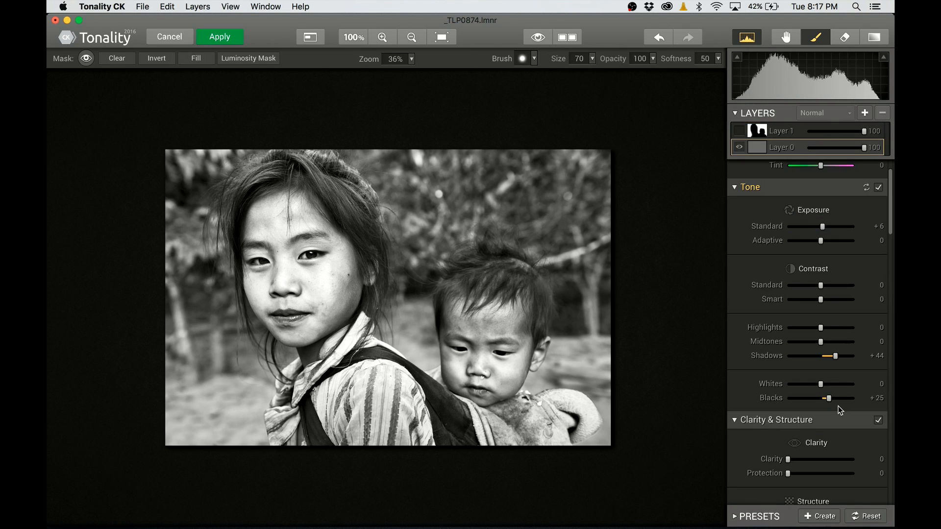
scroll(833, 401, down, 5)
scroll(830, 394, up, 5)
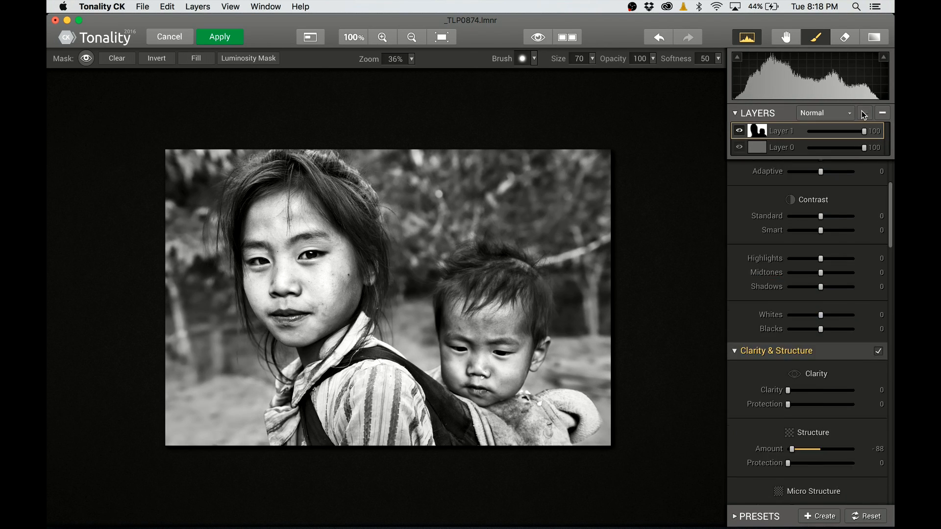
Step: On a new layer above Layer 1, set the Split Toning highlights to Tint 38, Saturation 16 and Protection 100
scroll(843, 343, down, 5)
scroll(860, 285, down, 5)
drag(788, 231, 800, 232)
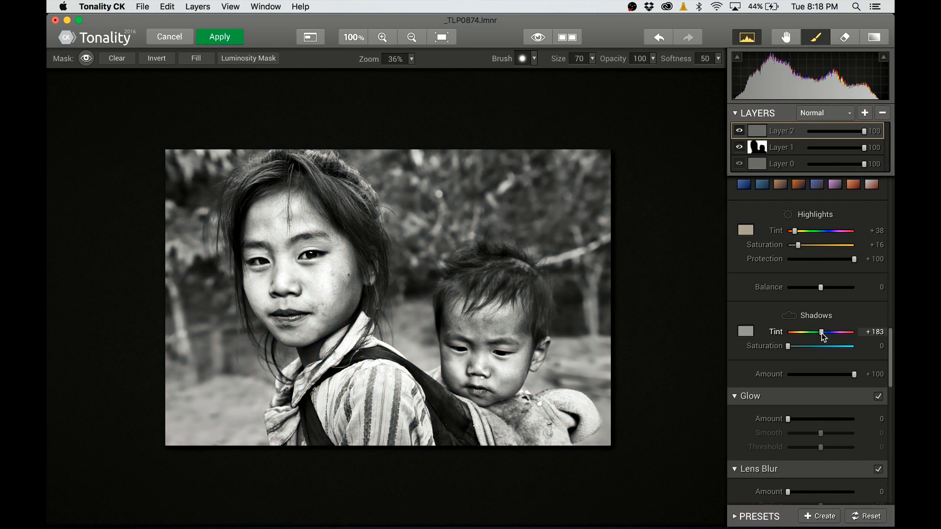
click(441, 39)
scroll(833, 392, up, 3)
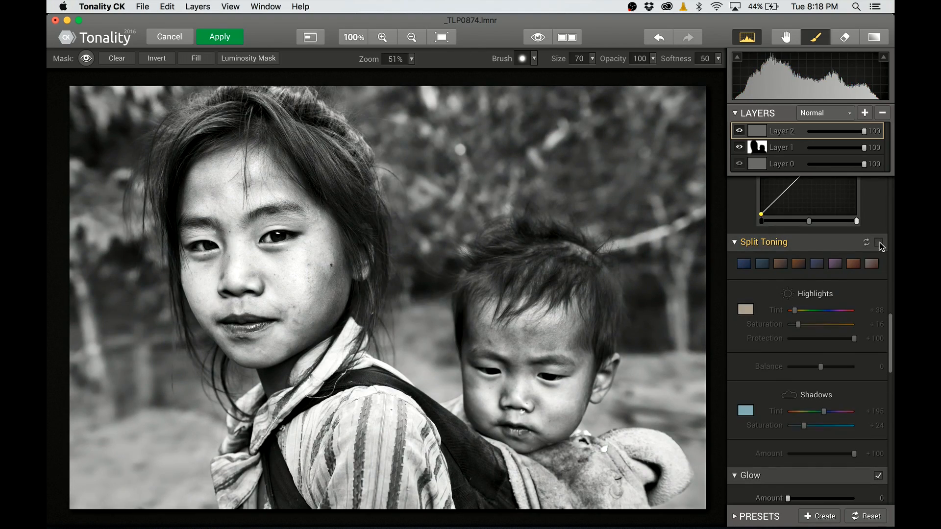
Step: Set the Split Toning shadows to Tint 195 and Saturation 24, and compare the image with Split Toning off and on
drag(854, 453, 811, 455)
drag(797, 325, 825, 324)
drag(854, 339, 797, 325)
drag(803, 426, 830, 455)
drag(848, 426, 799, 426)
drag(823, 412, 824, 413)
click(879, 243)
click(880, 243)
Step: Give masked Layer 1 a Lens Blur of Amount 92, Radius 40 and Transition 100, and check its effect and mask coverage
scroll(820, 299, down, 5)
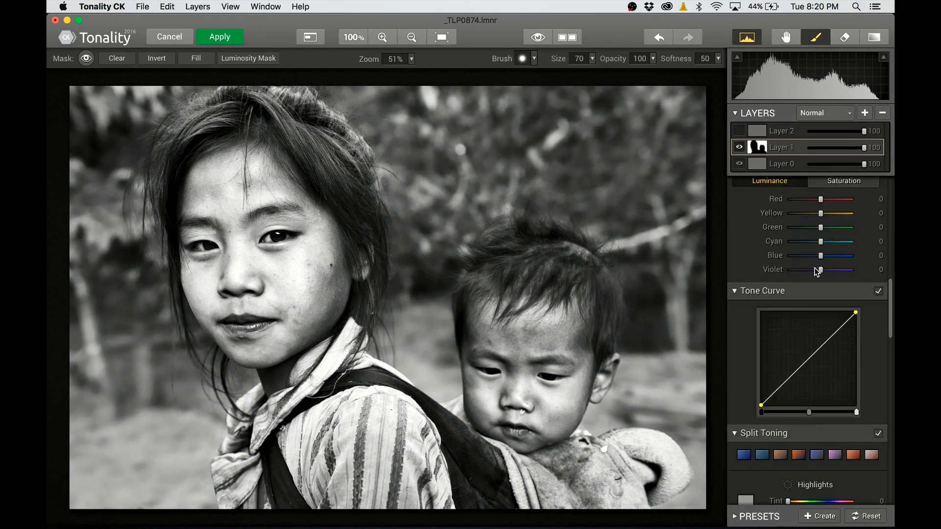
drag(788, 335, 814, 350)
click(469, 236)
click(878, 312)
click(878, 312)
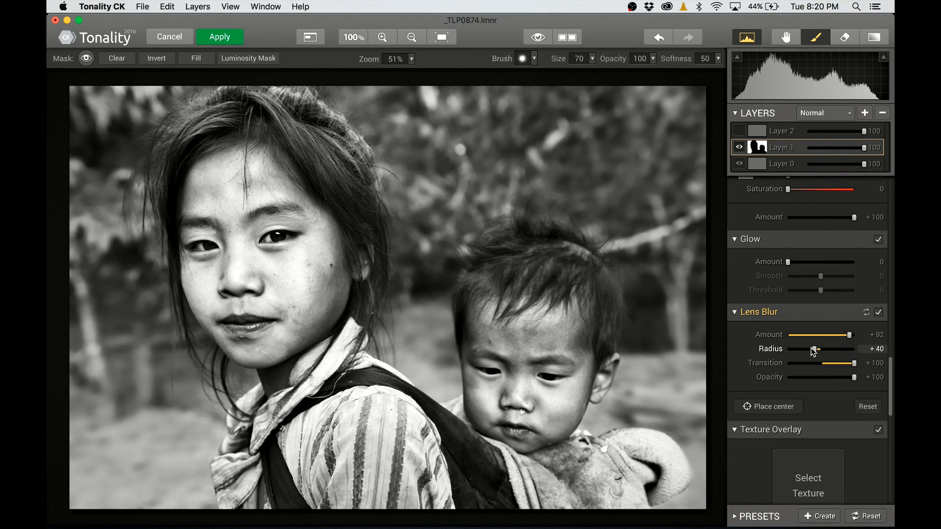
click(86, 58)
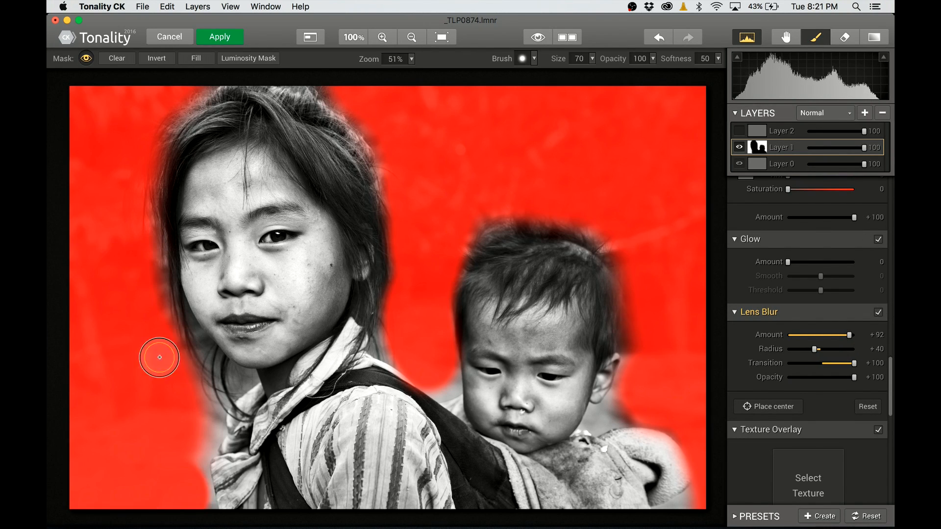
click(86, 59)
Step: On Layer 2, add a vignette with Amount -35, Size 35 and Feather 61, and compare the image with it off and on
click(774, 131)
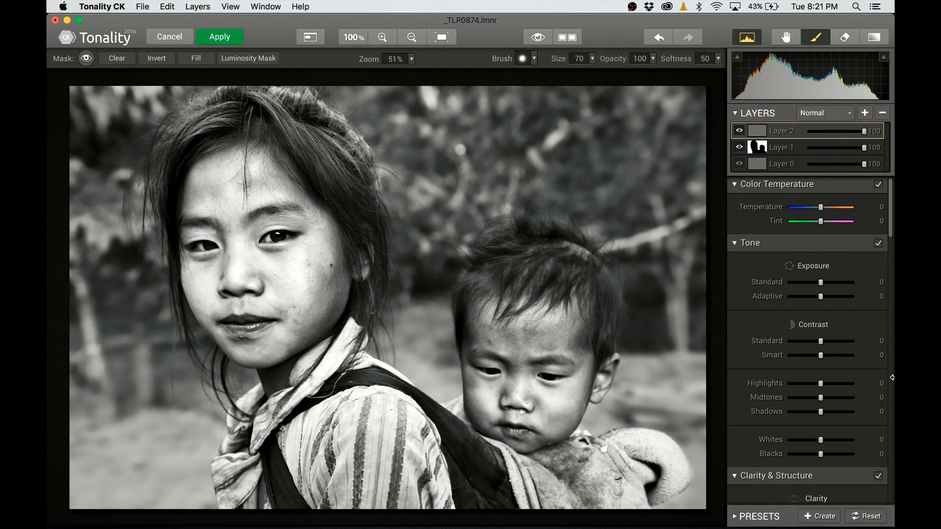
scroll(879, 345, down, 15)
scroll(879, 345, down, 3)
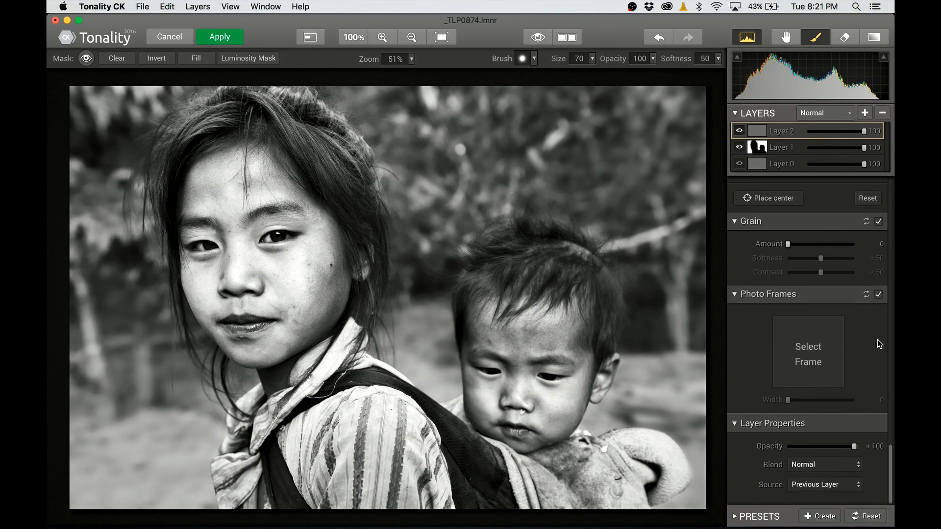
scroll(877, 343, up, 5)
drag(814, 245, 841, 289)
drag(809, 260, 811, 247)
click(877, 224)
click(877, 224)
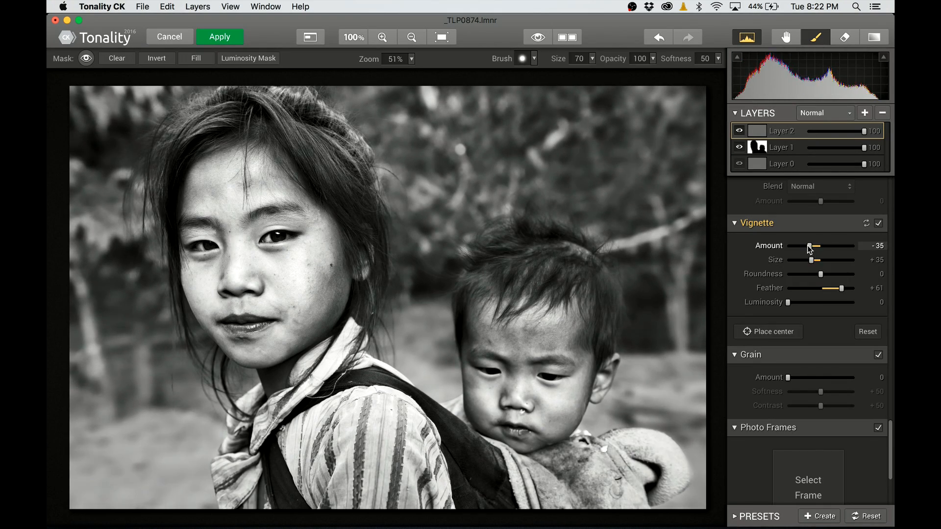
click(878, 224)
click(878, 224)
Step: Add Grain with Amount 4 to Layer 2, judging it at 100% zoom, and apply the Tonality edits to return to Luminar
scroll(848, 292, down, 5)
click(354, 37)
scroll(260, 292, left, 5)
scroll(261, 292, up, 2)
drag(788, 281, 791, 281)
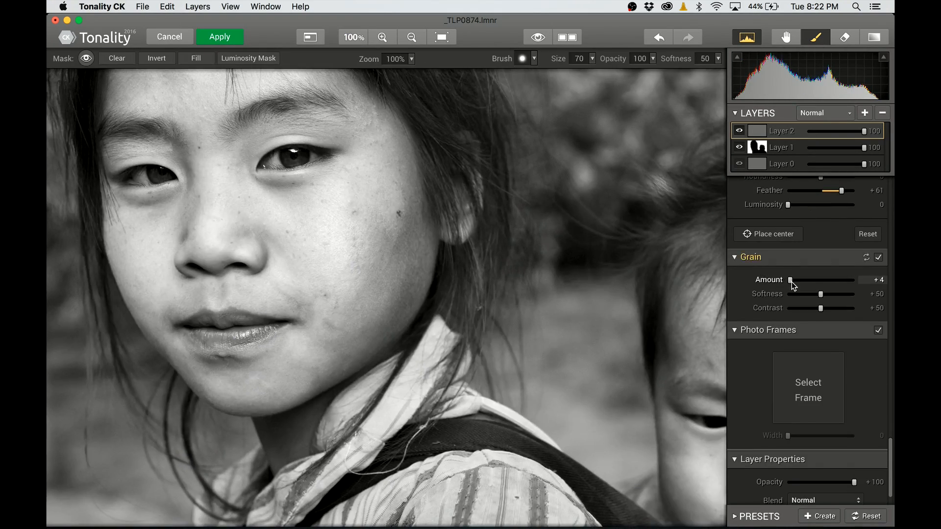
click(219, 37)
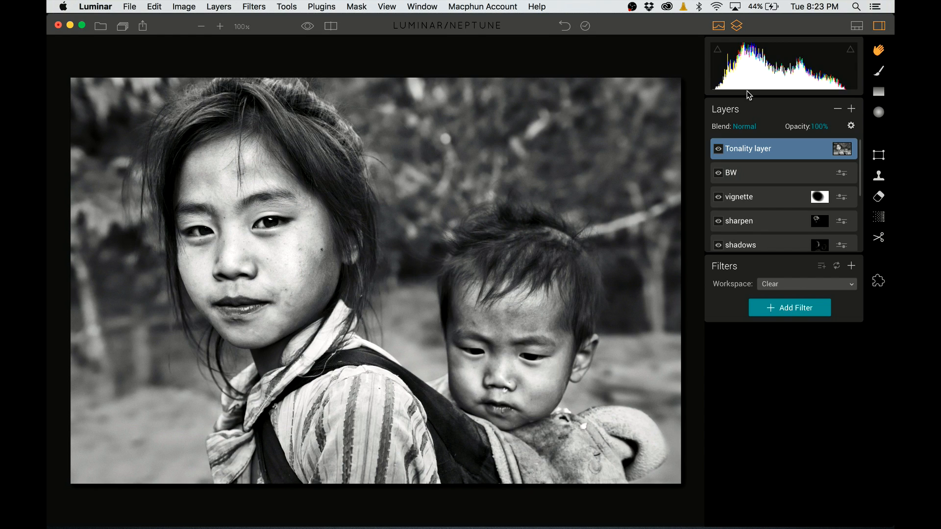
Step: Toggle the Tonality layer's visibility to compare the color and black-and-white versions
click(717, 149)
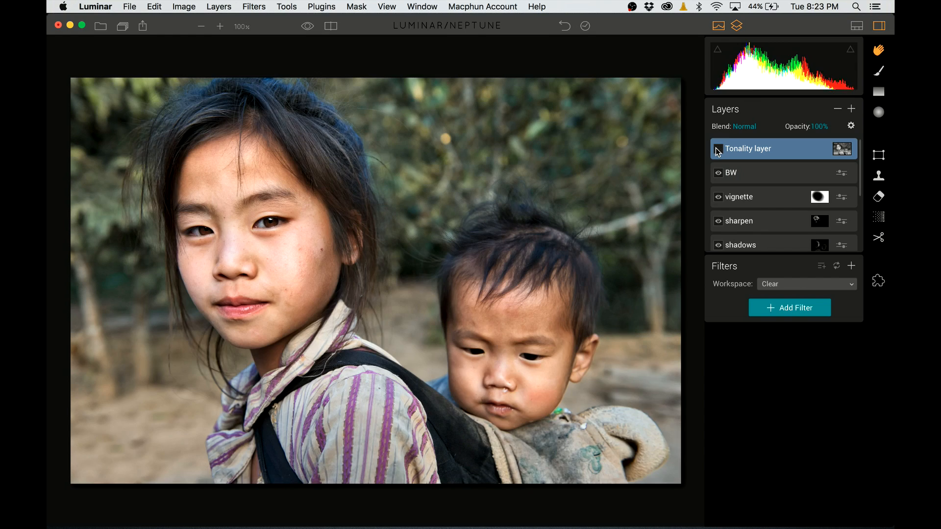
click(718, 149)
click(717, 149)
click(718, 149)
click(717, 149)
click(717, 149)
Step: Reduce the Tonality layer's opacity to 27%, and compare the image with the Tonality and vignette layers off and on
click(822, 128)
drag(823, 139, 804, 139)
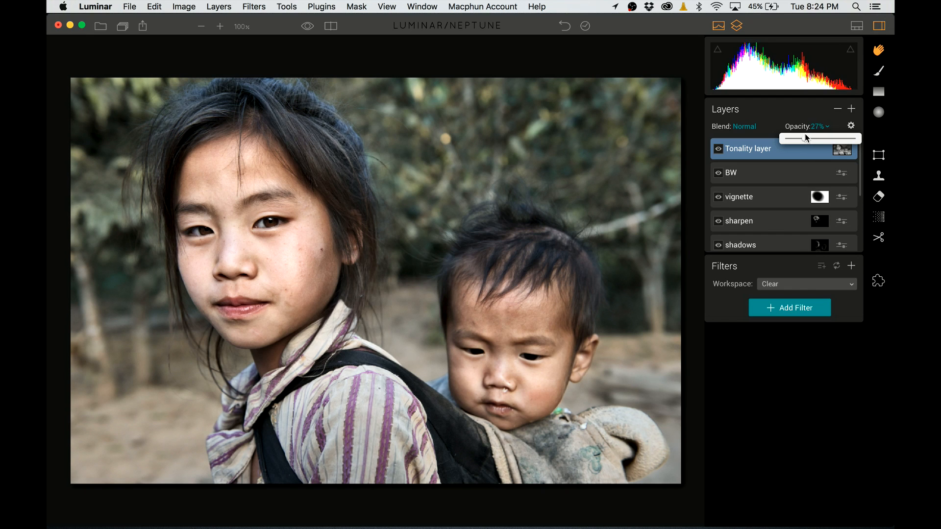
click(718, 149)
click(718, 149)
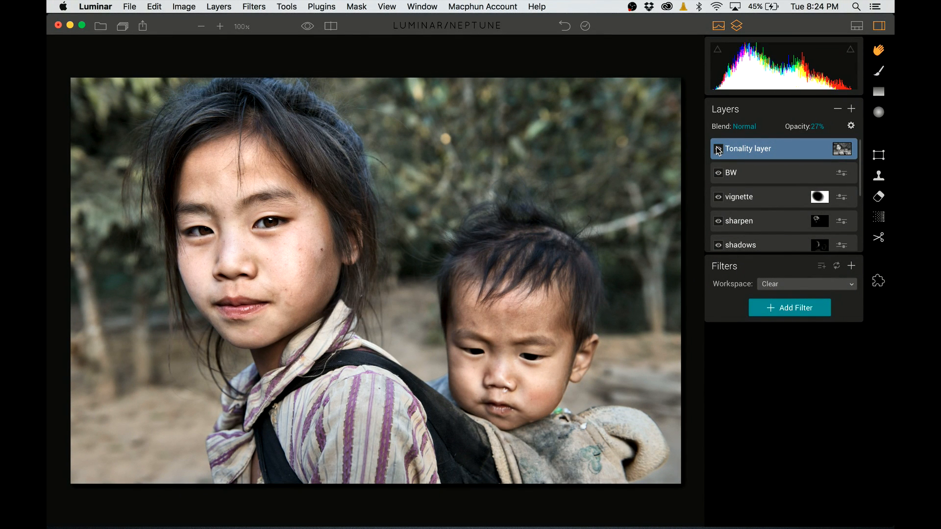
click(718, 197)
click(718, 197)
Step: Delete the BW layer from the layer stack
click(769, 173)
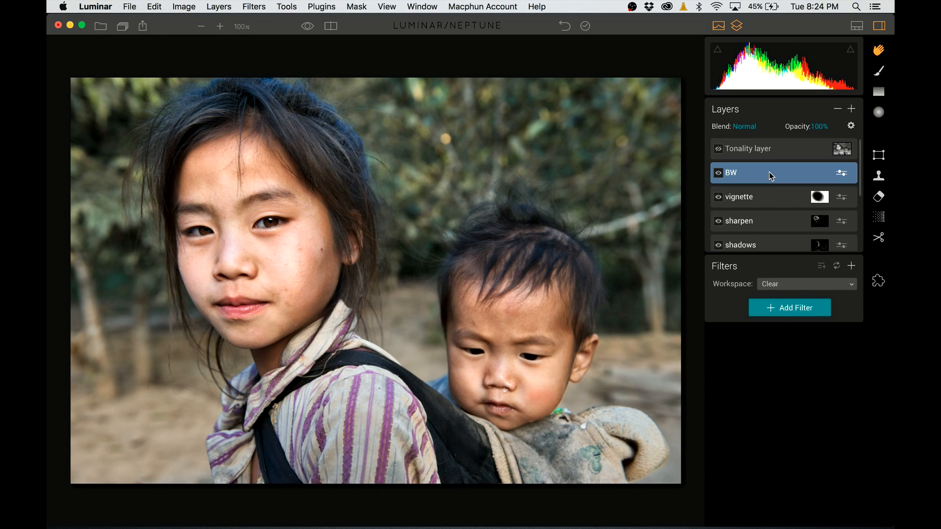
right_click(733, 173)
click(841, 135)
click(837, 109)
Step: Select the Tonality layer and save the document
click(747, 148)
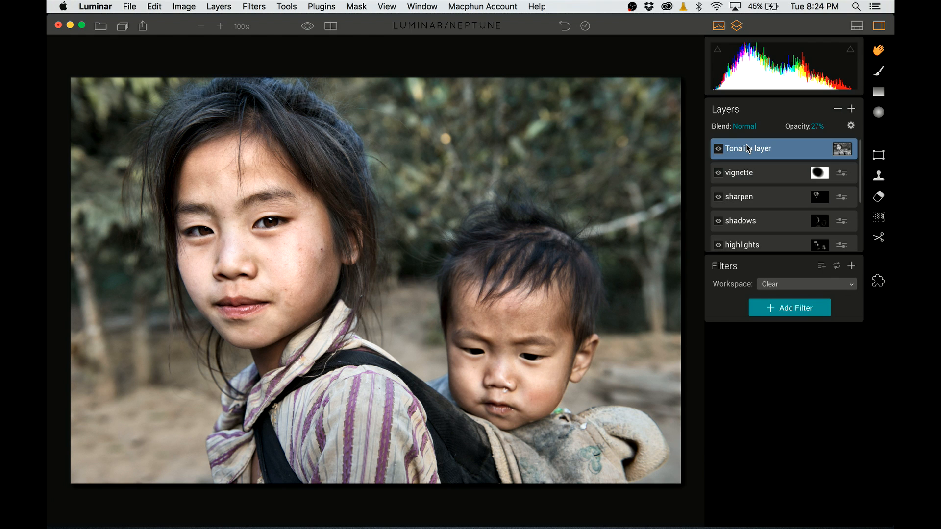
click(130, 7)
click(154, 61)
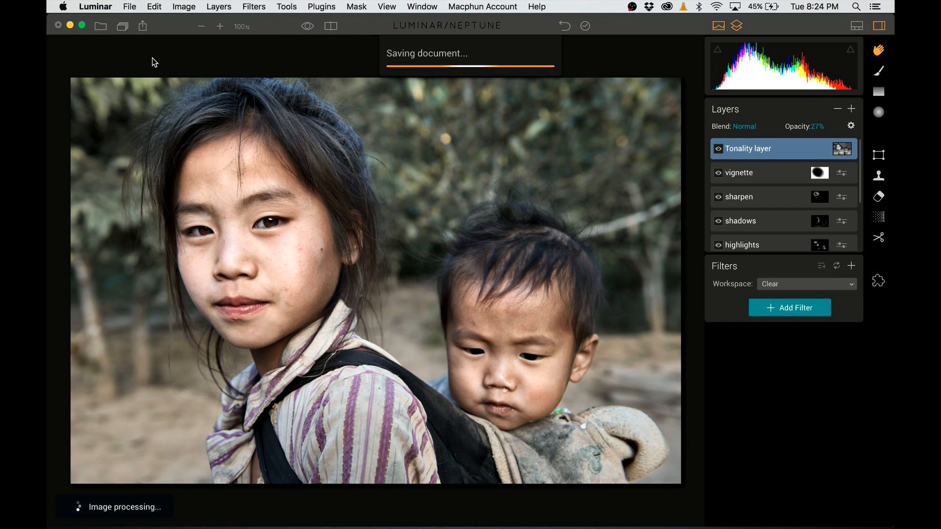
Step: Add an adjustment layer above the vignette layer with a Saturation / Vibrance filter at Vibrance 23, and show the Tonality layer again
click(747, 173)
click(851, 108)
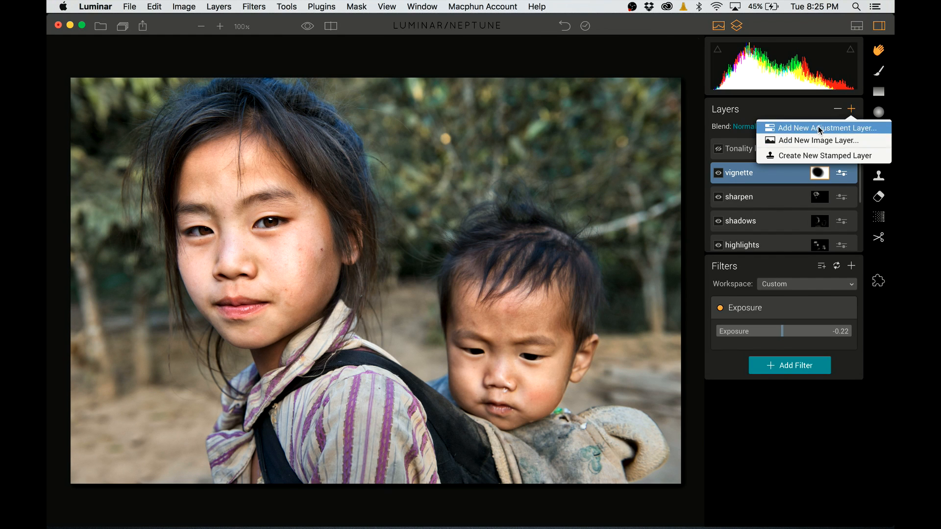
click(822, 128)
click(681, 409)
text(sat)
click(619, 165)
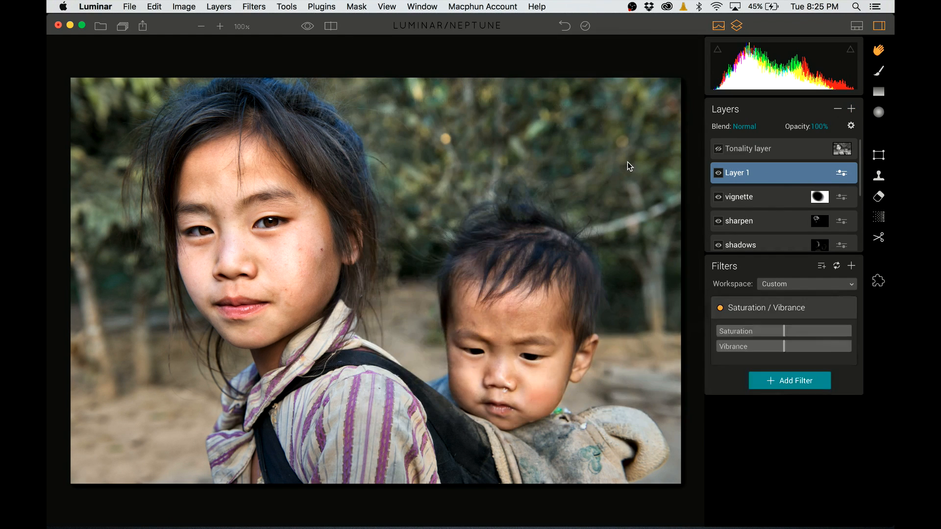
drag(792, 346, 808, 346)
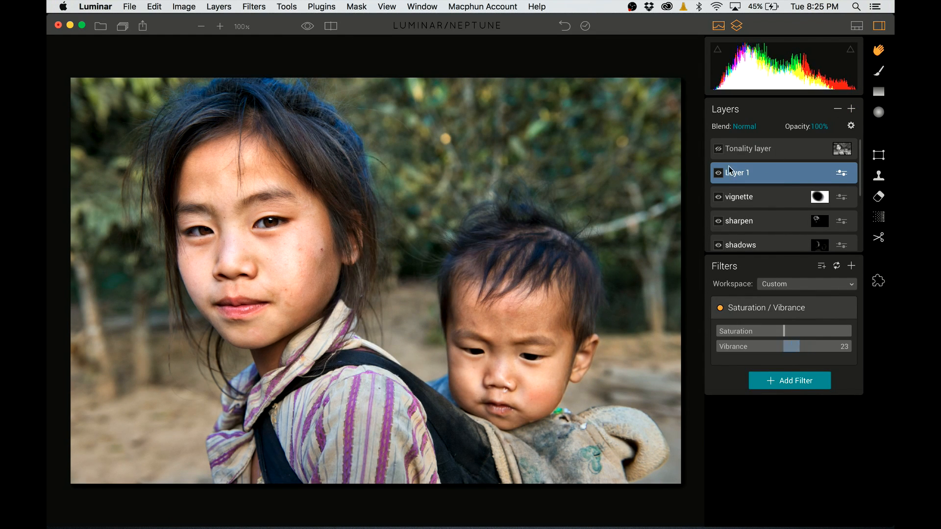
click(718, 149)
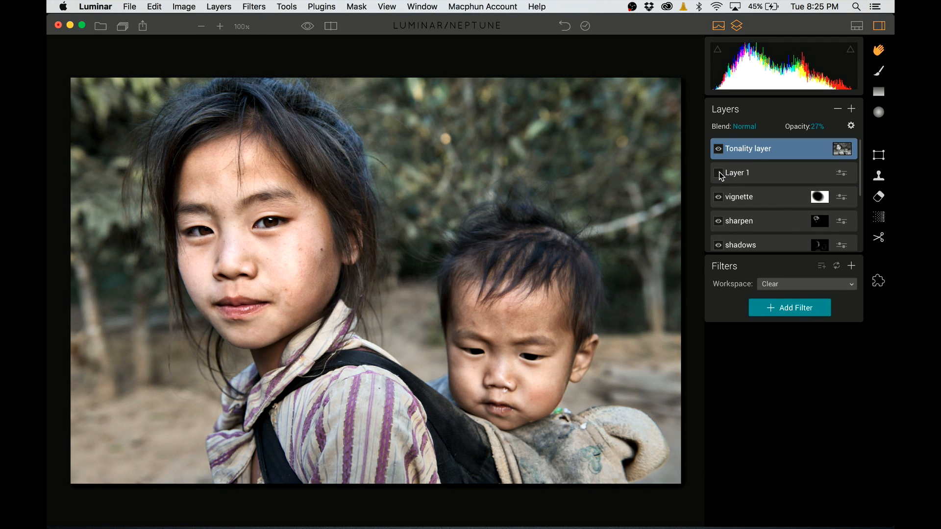